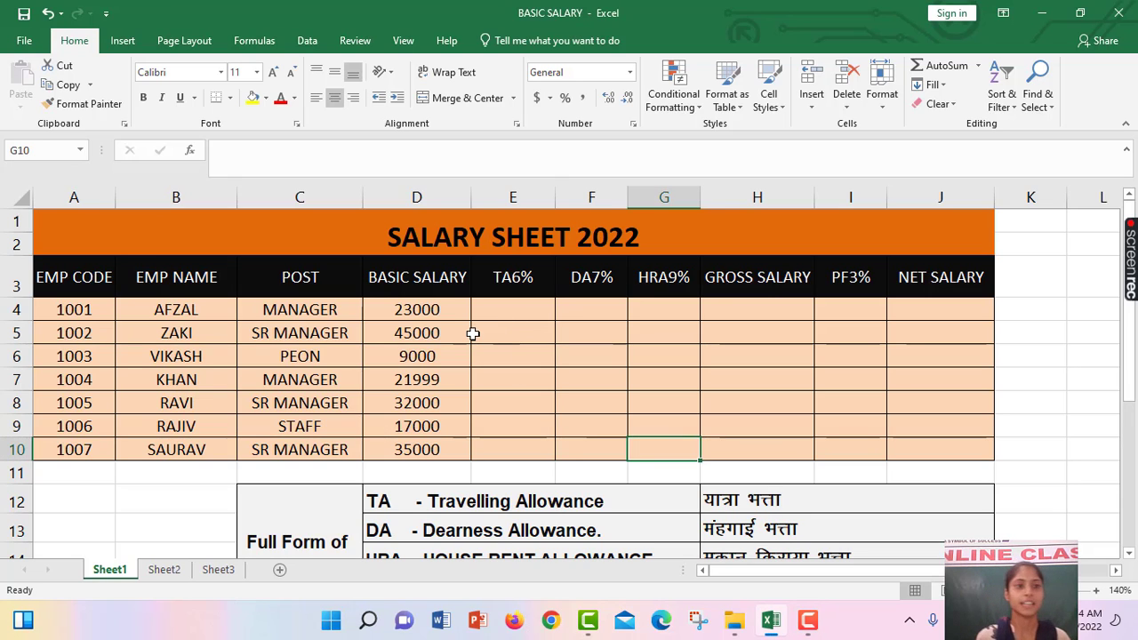
pyautogui.write('=')
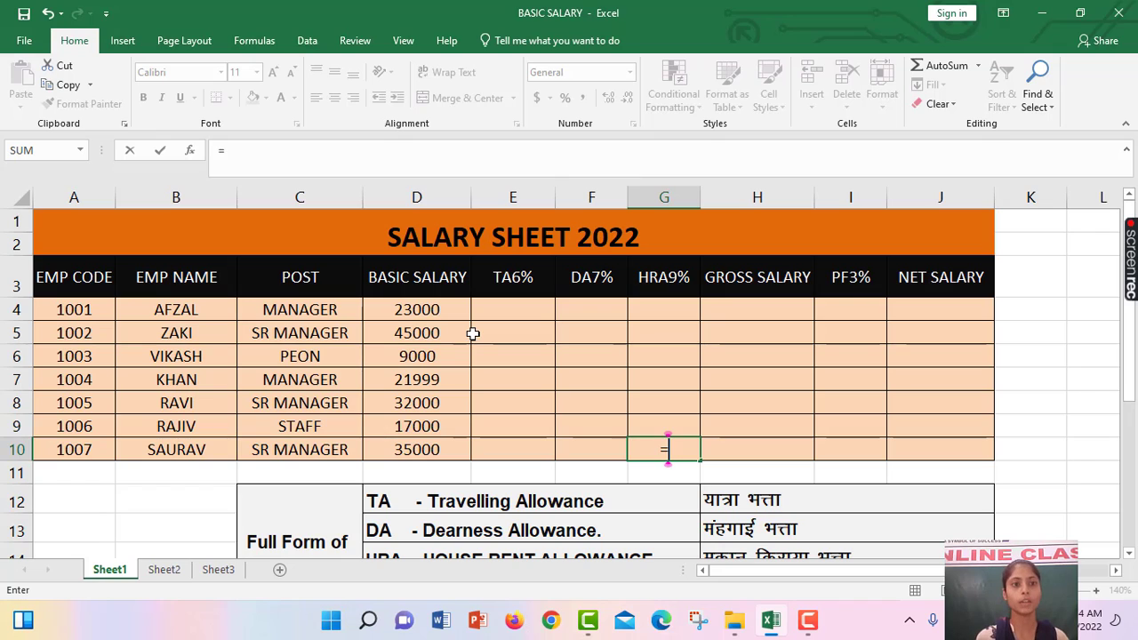
pyautogui.click(507, 308)
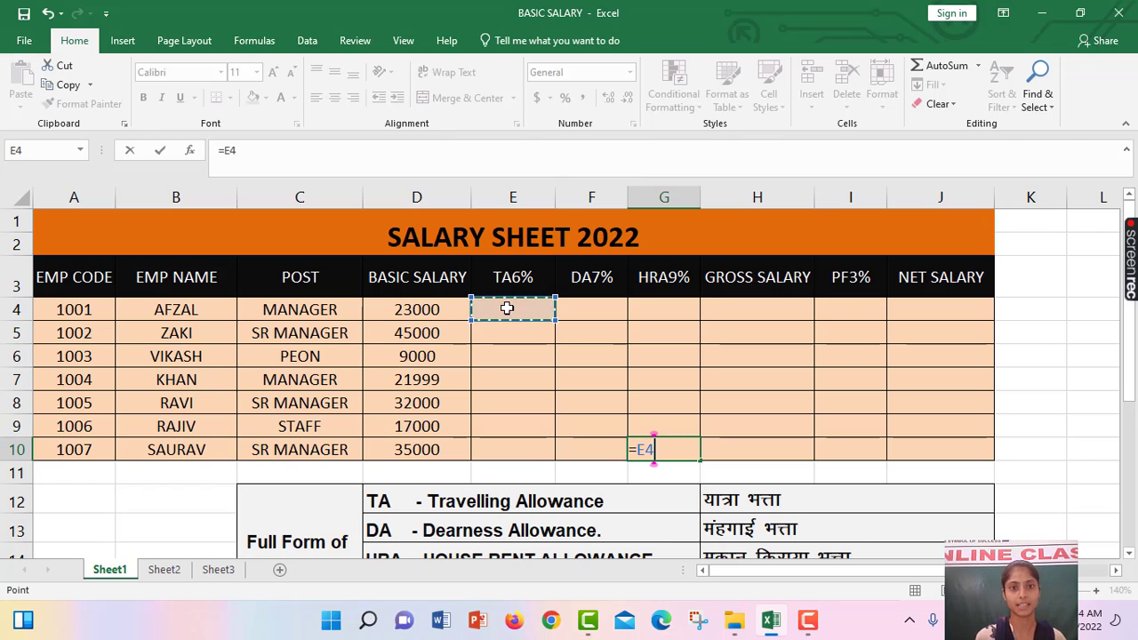
pyautogui.write('=')
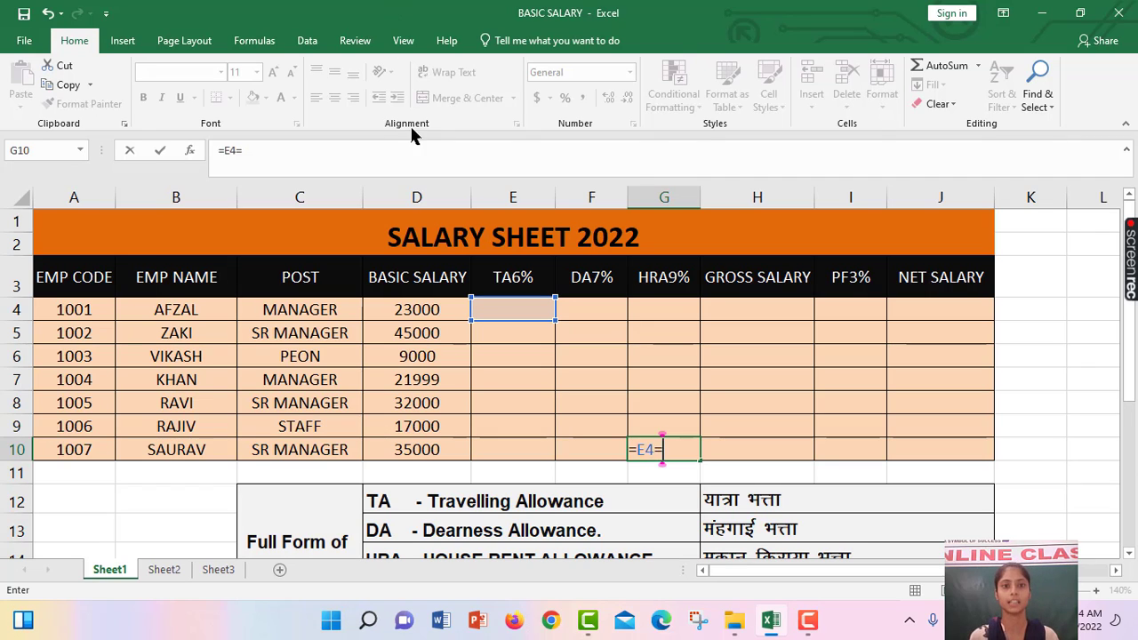
pyautogui.press('Escape')
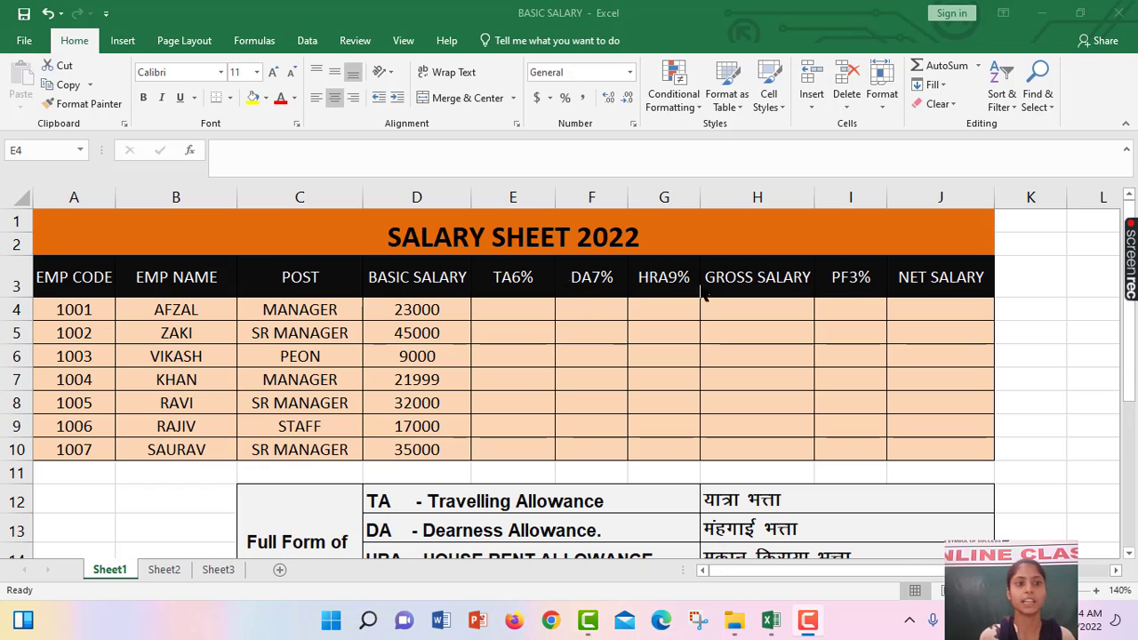
# Step: Calculate the first employee's travelling allowance in E4 as 6% of the basic salary with the formula =D4*6%
pyautogui.click(499, 303)
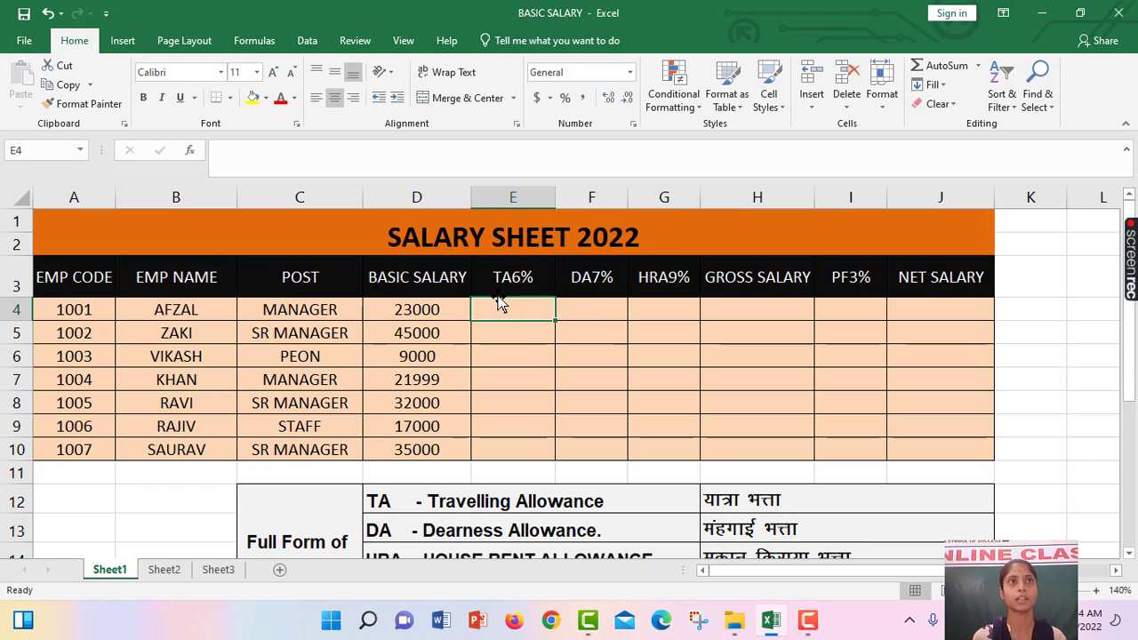
pyautogui.write('=')
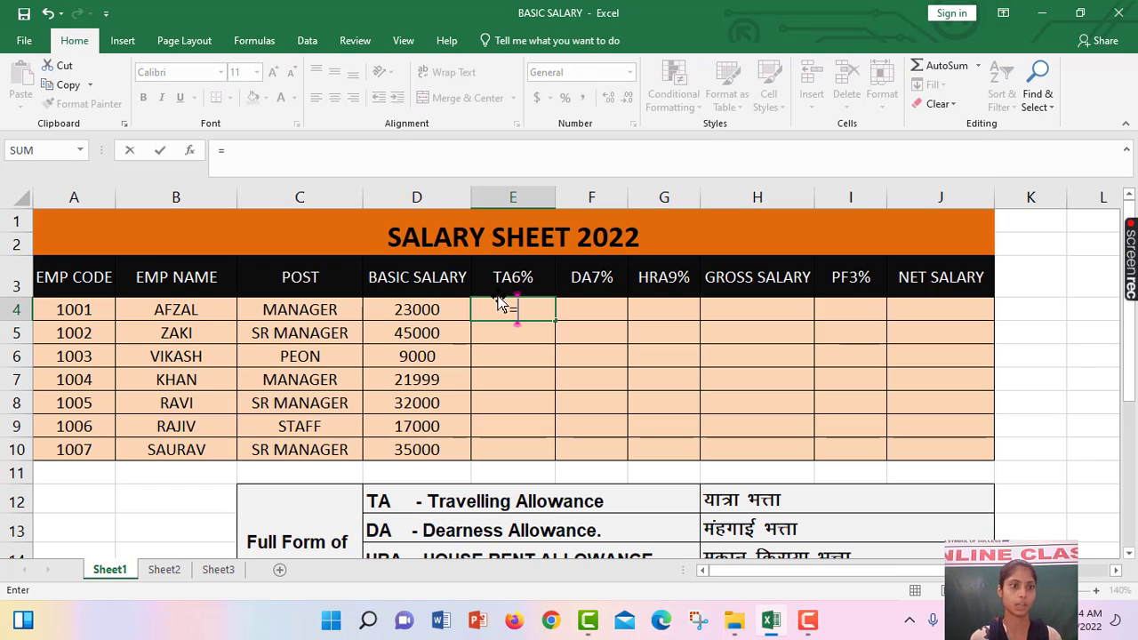
pyautogui.click(430, 310)
pyautogui.press('Escape')
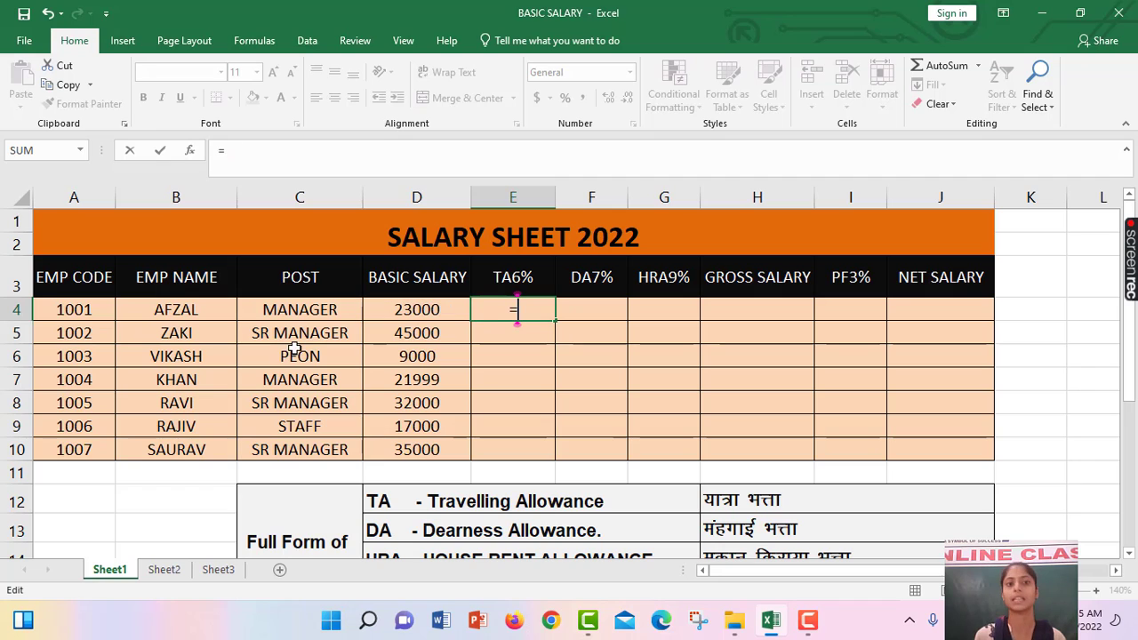
pyautogui.press('F2')
pyautogui.write('=')
pyautogui.click(405, 308)
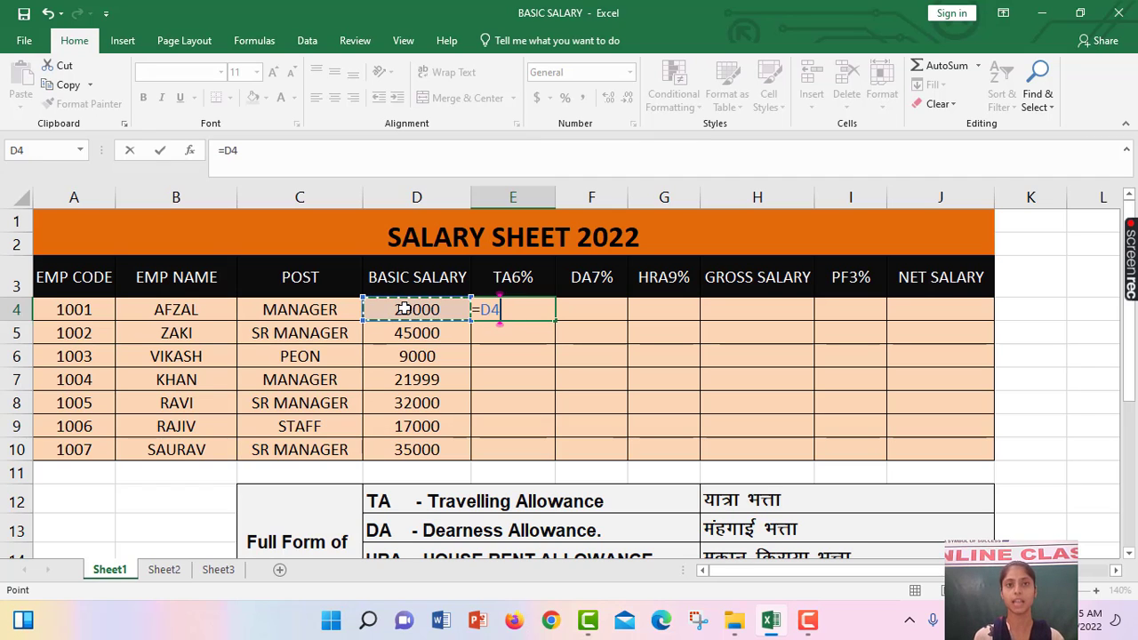
pyautogui.write('*')
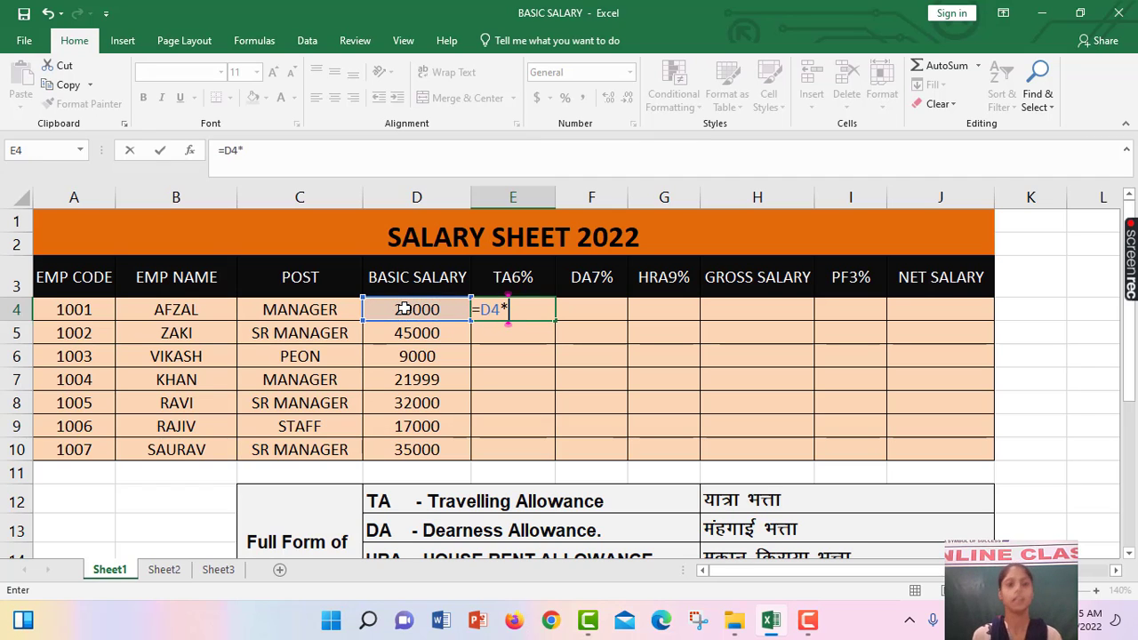
pyautogui.write('6')
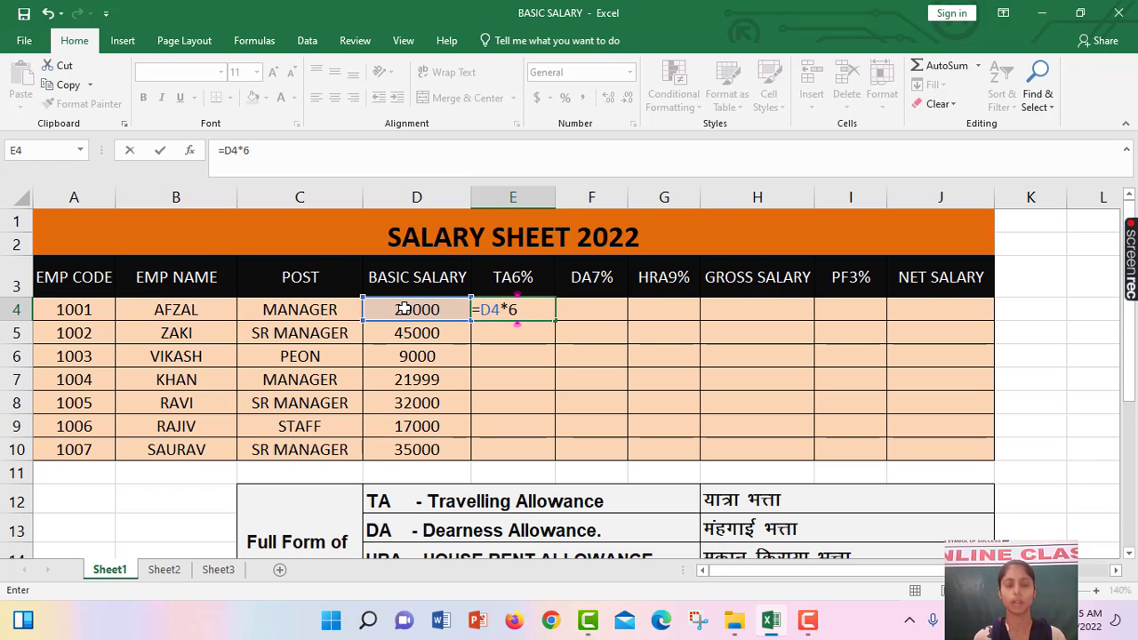
pyautogui.write('%')
pyautogui.press('Return')
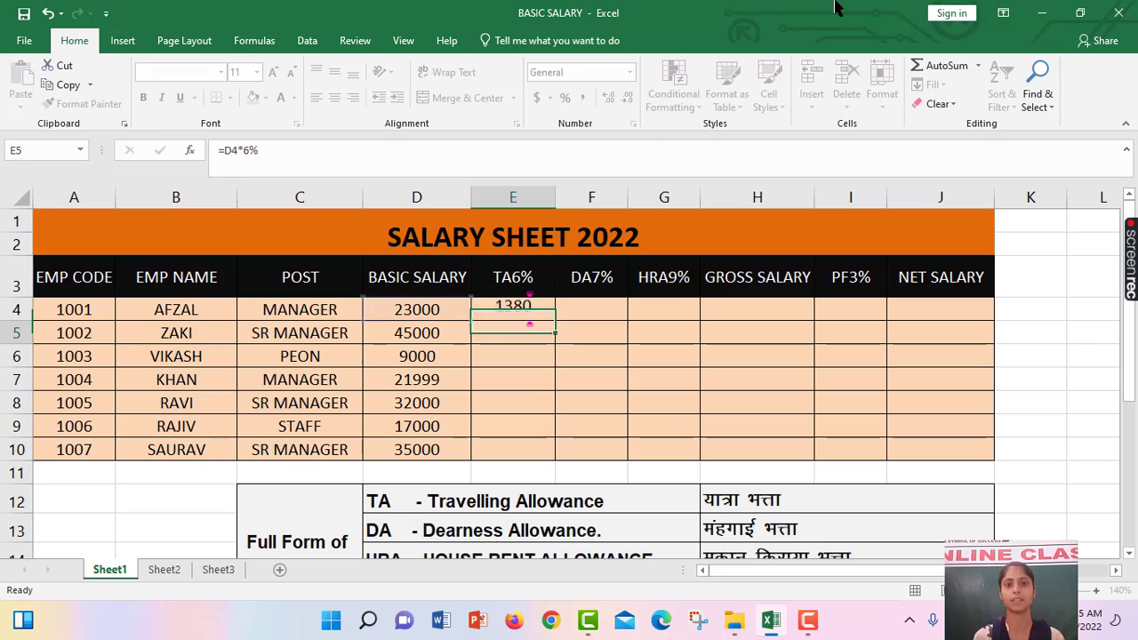
# Step: Calculate the first employee's dearness allowance in F4 as 7% of the basic salary with the formula =D4*7%
pyautogui.click(573, 310)
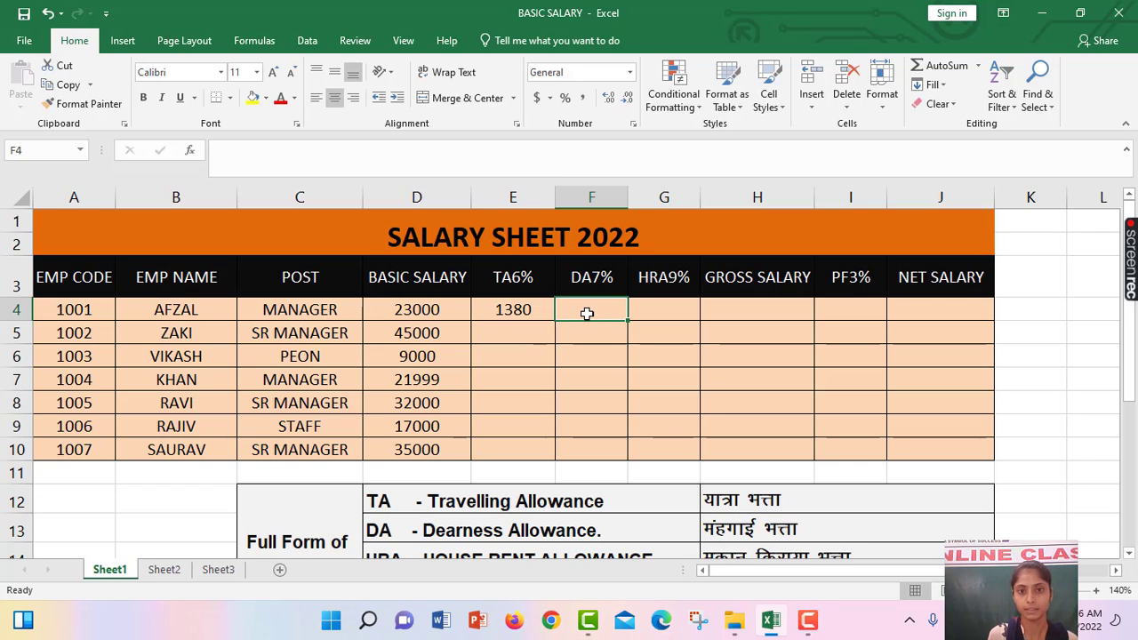
pyautogui.write('=')
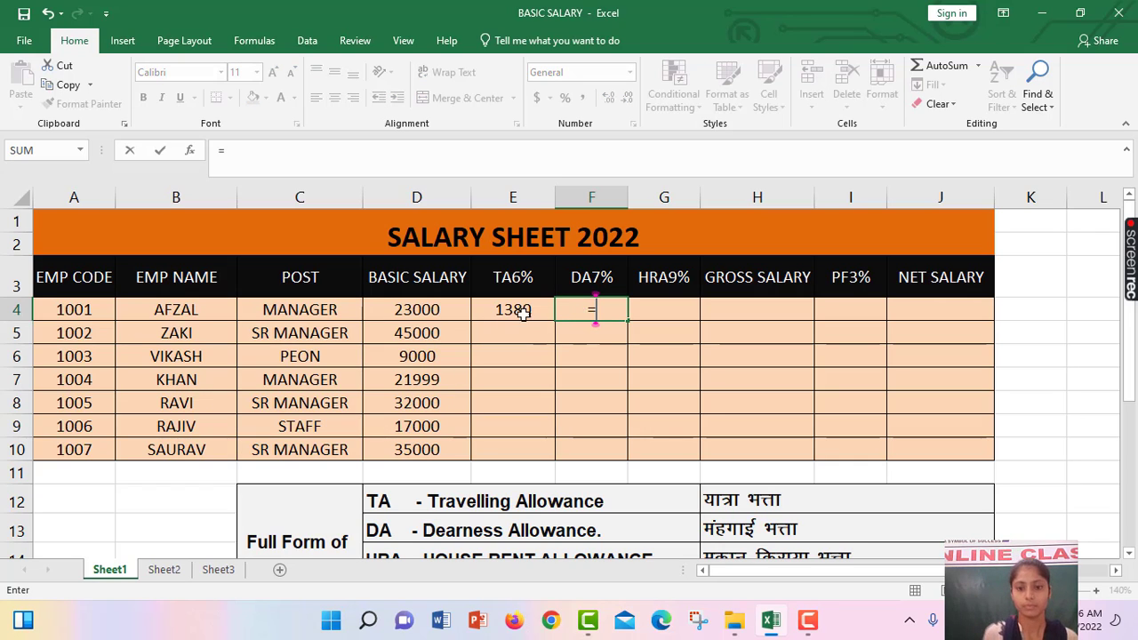
pyautogui.click(416, 309)
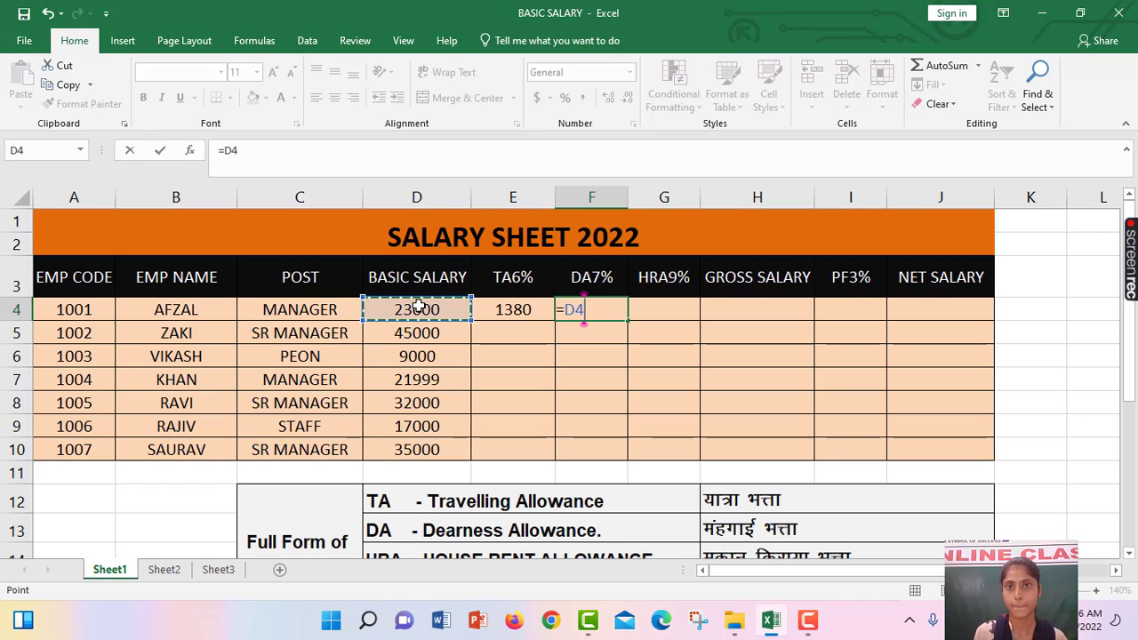
pyautogui.write('*7')
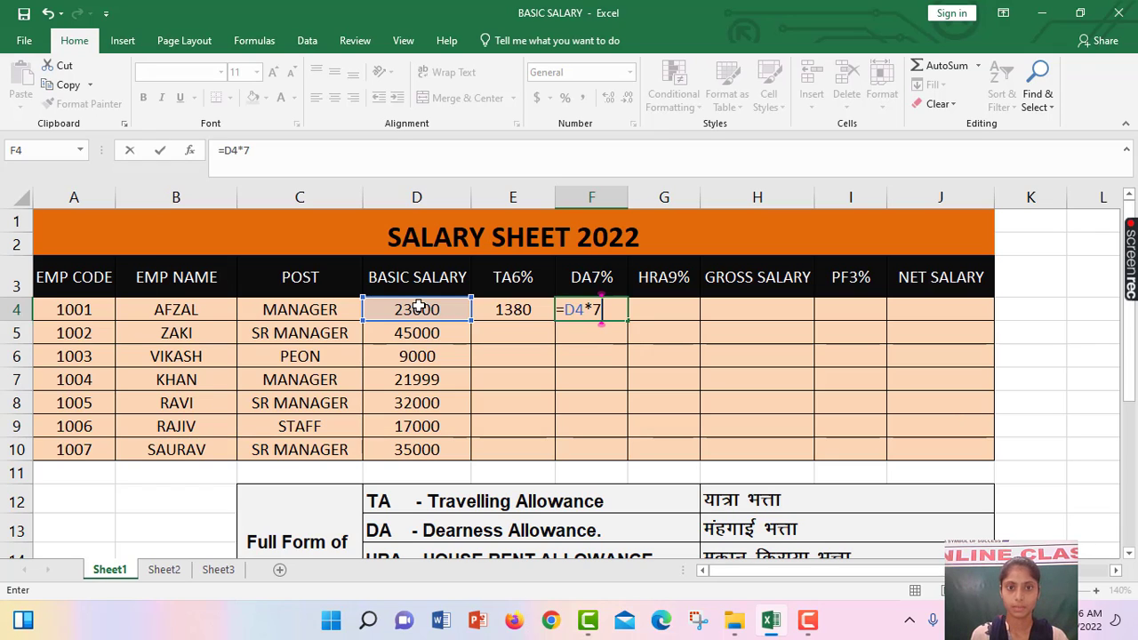
pyautogui.write('%')
pyautogui.press('Return')
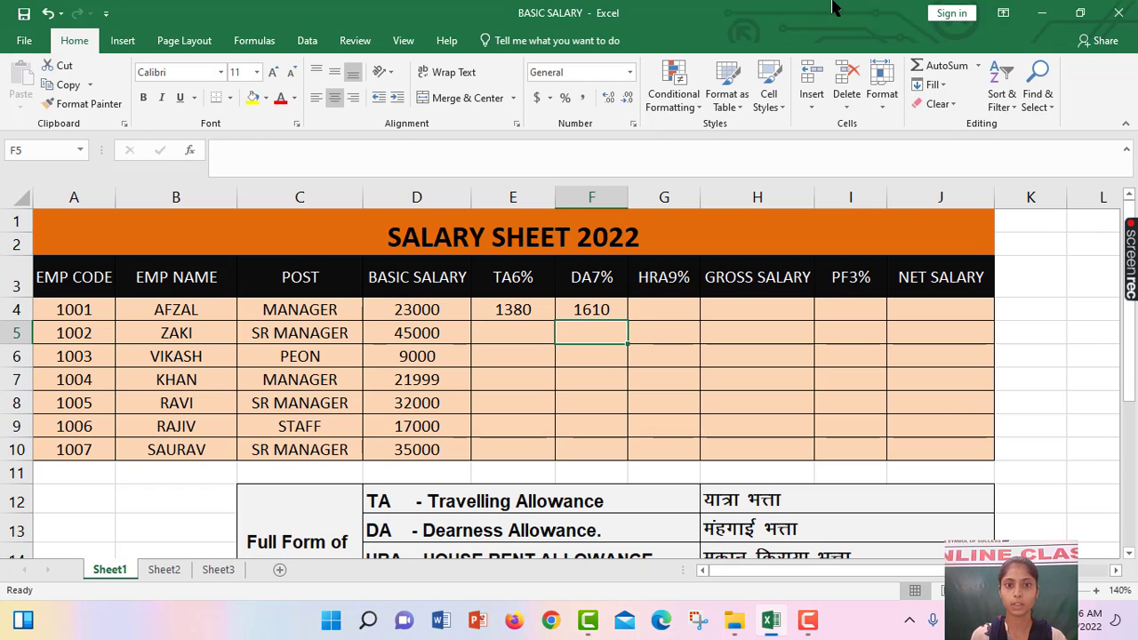
pyautogui.click(659, 309)
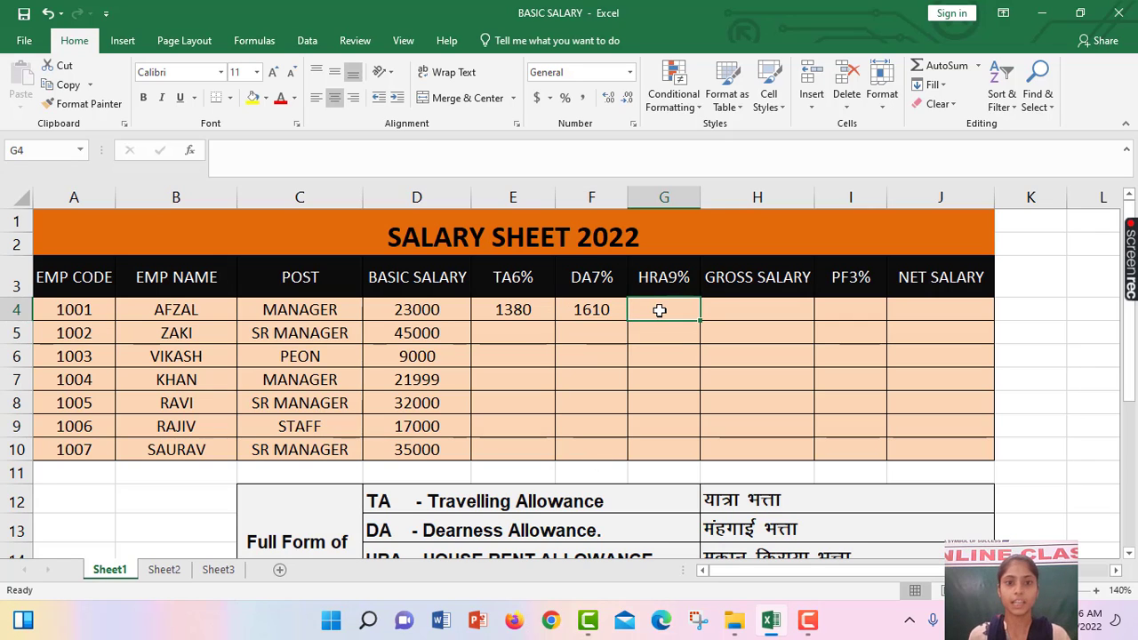
pyautogui.write('=')
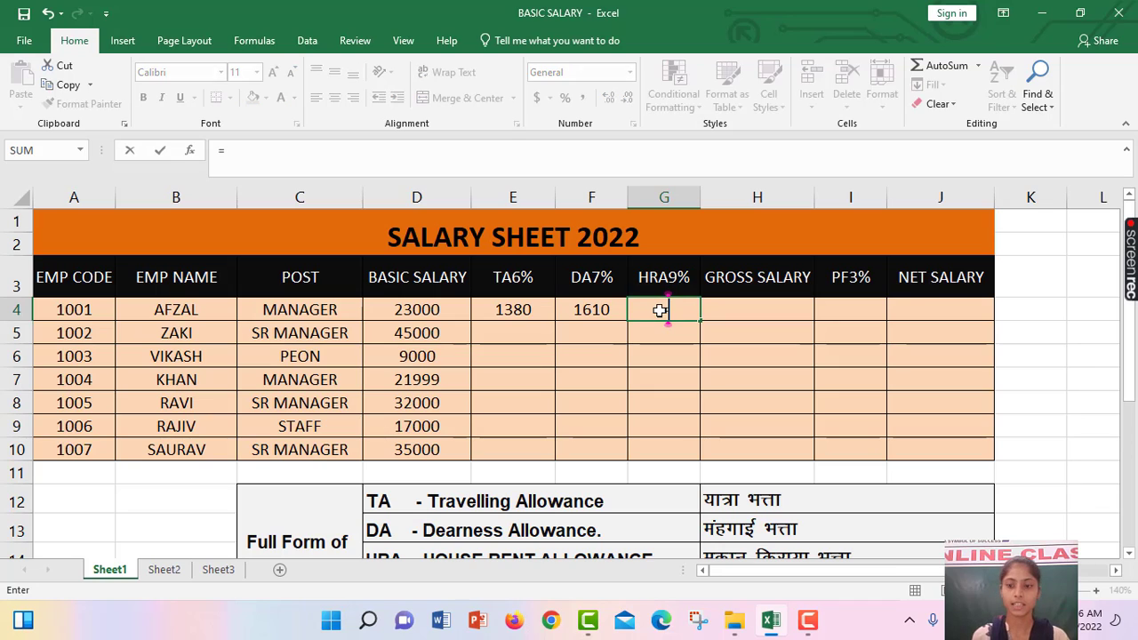
pyautogui.click(407, 309)
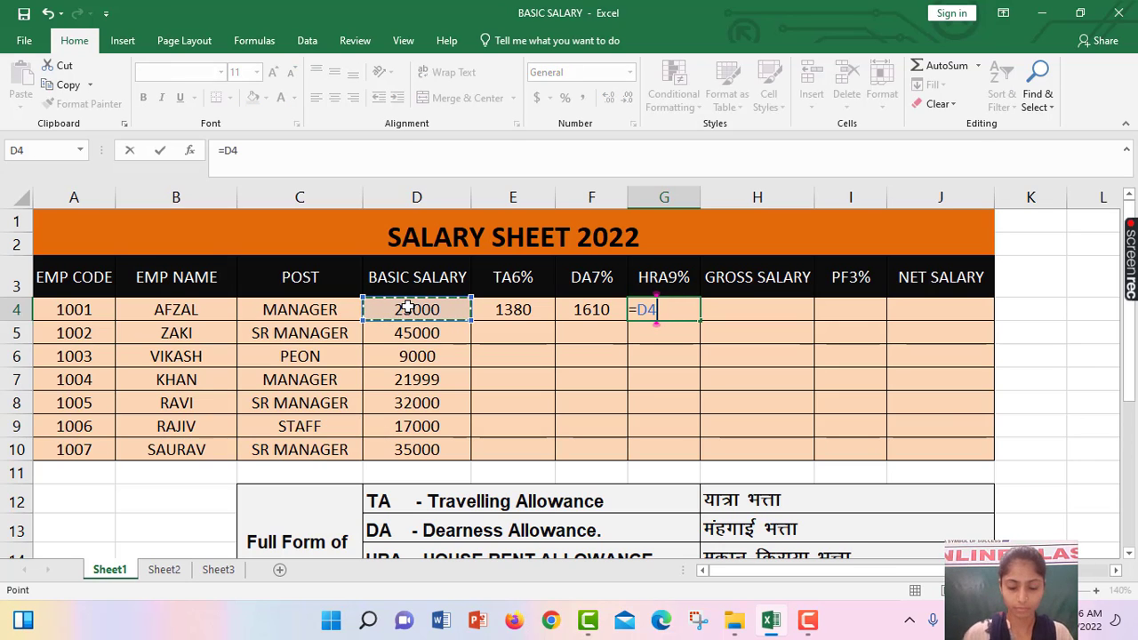
pyautogui.write('9')
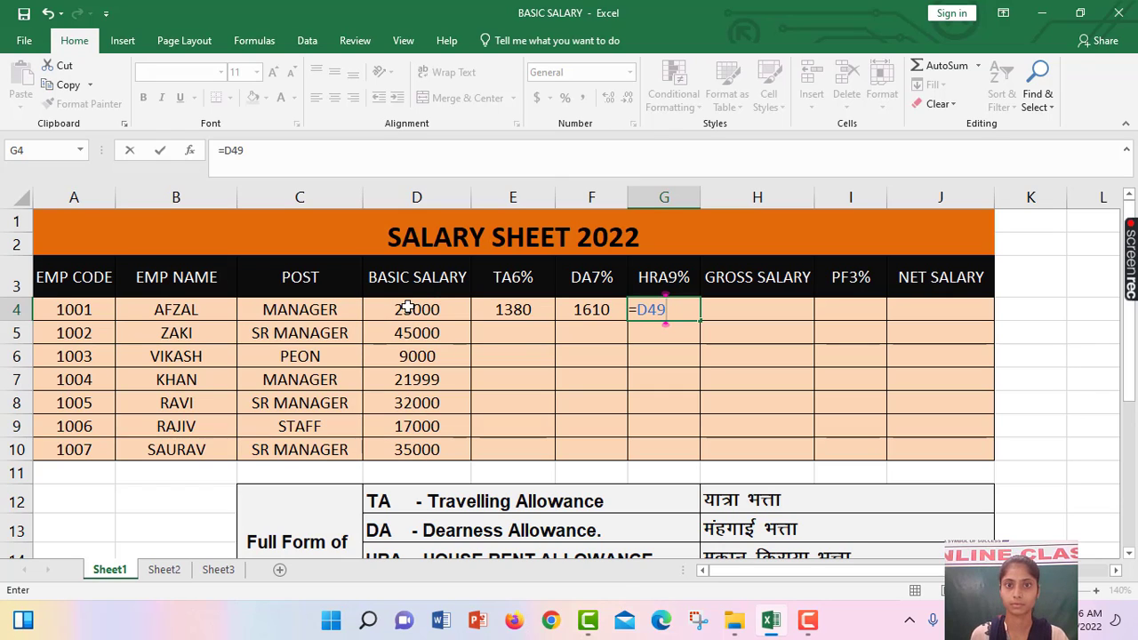
pyautogui.write('^%')
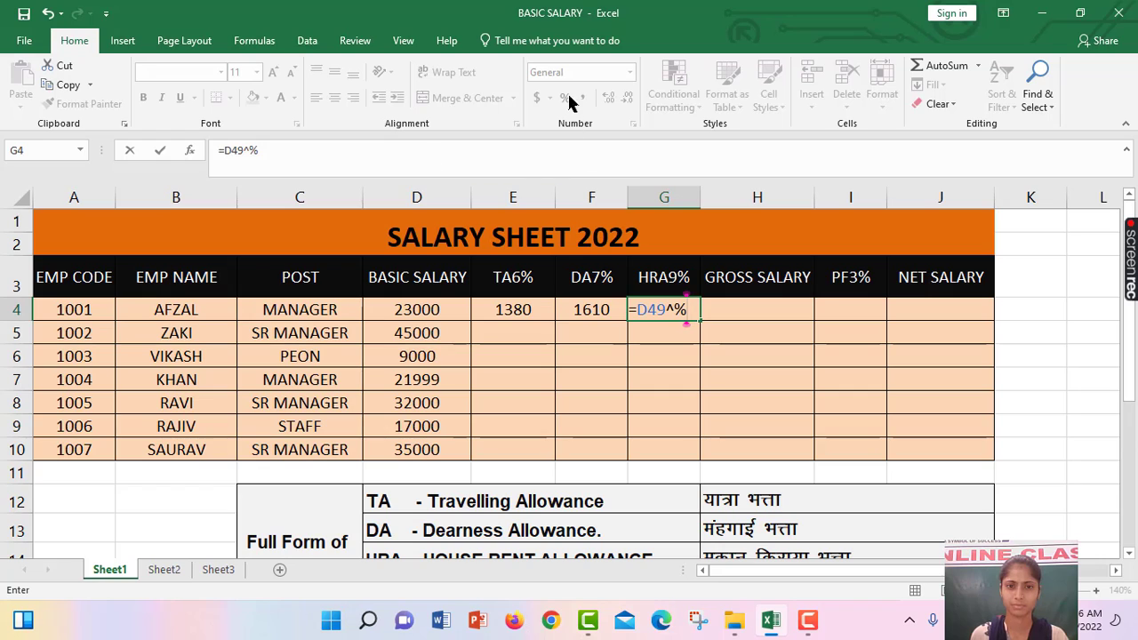
pyautogui.press('Return')
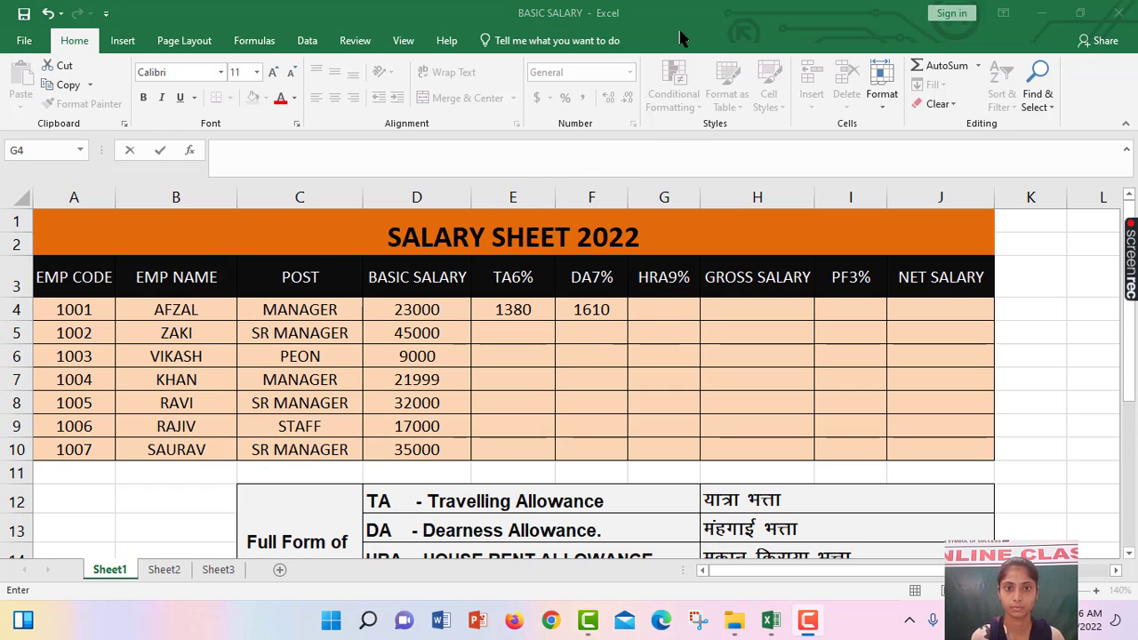
# Step: Calculate the first employee's house rent allowance in G4 as 9% of the basic salary with the formula =D4*9%
pyautogui.click(650, 311)
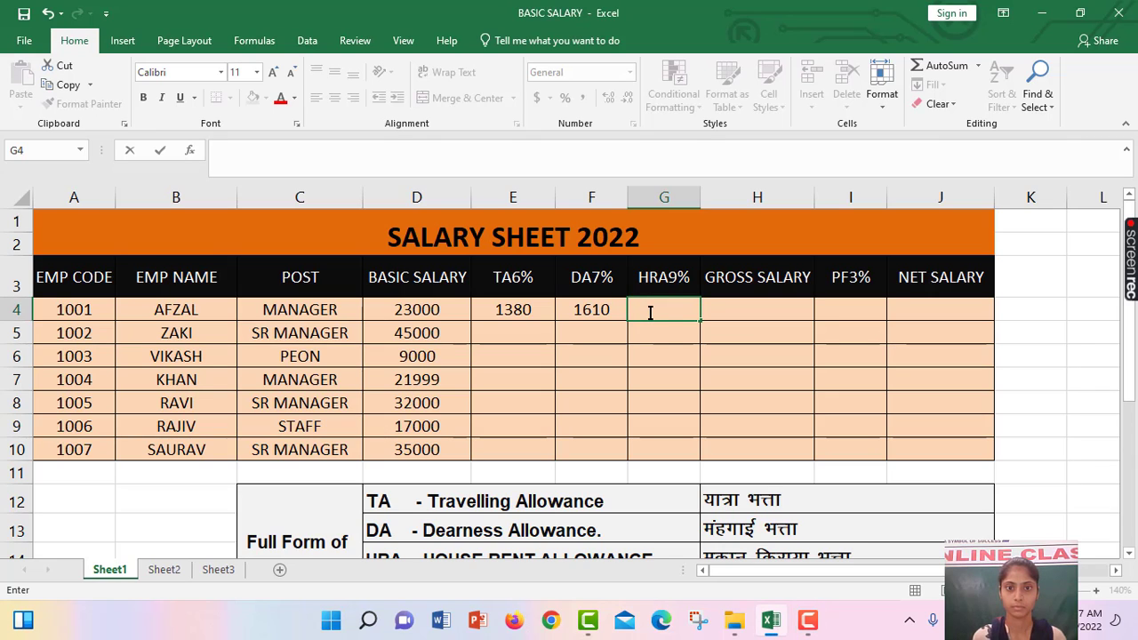
pyautogui.write('=')
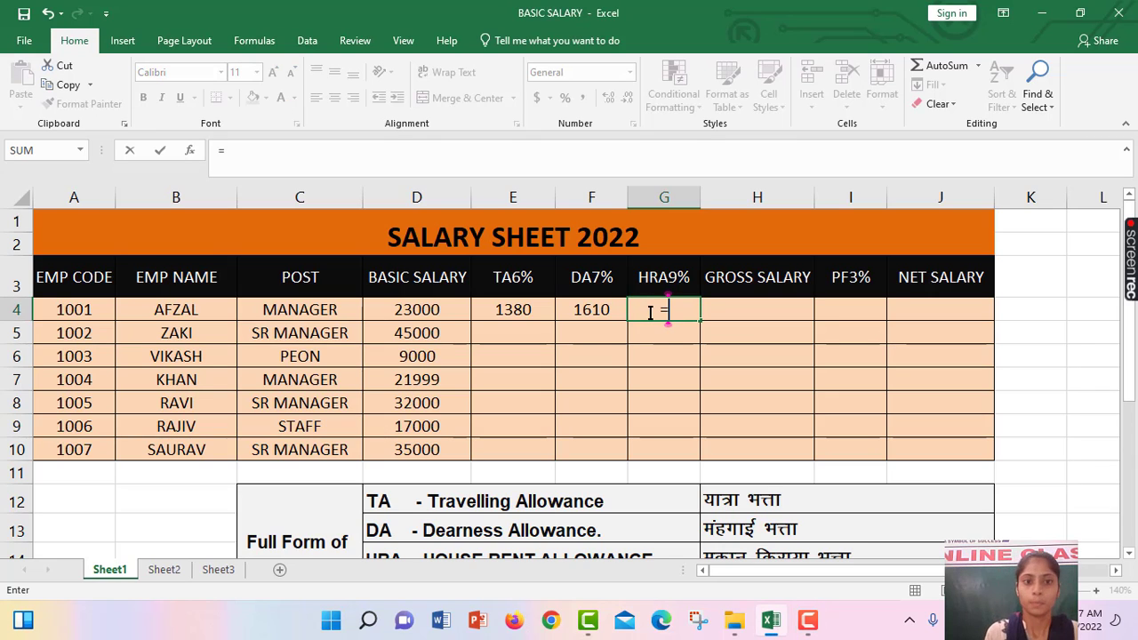
pyautogui.click(404, 309)
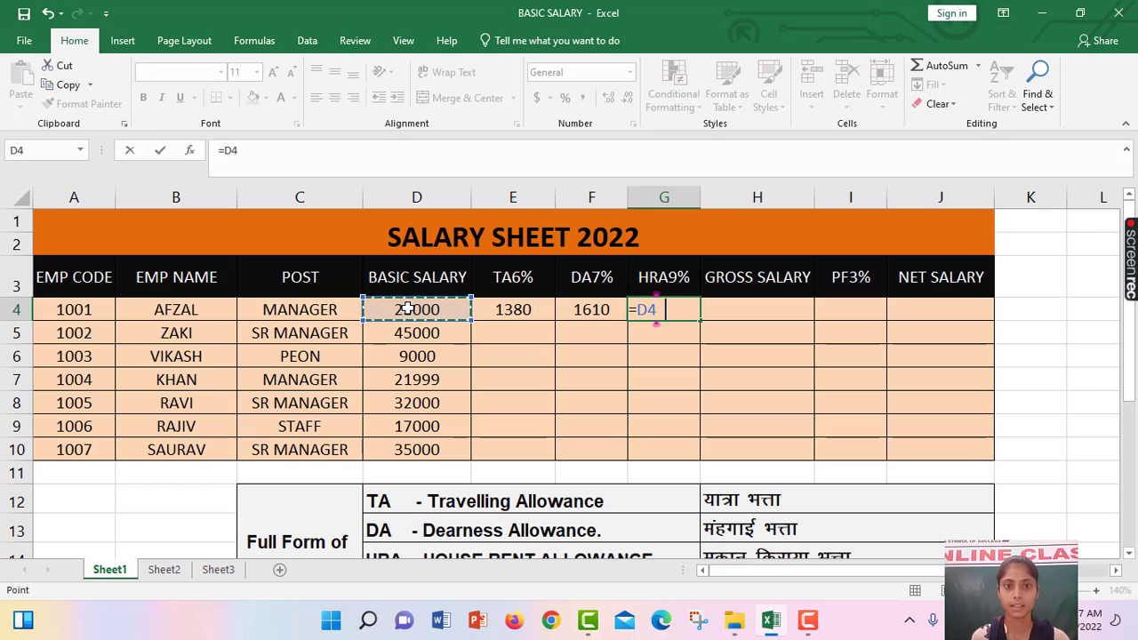
pyautogui.write('*9')
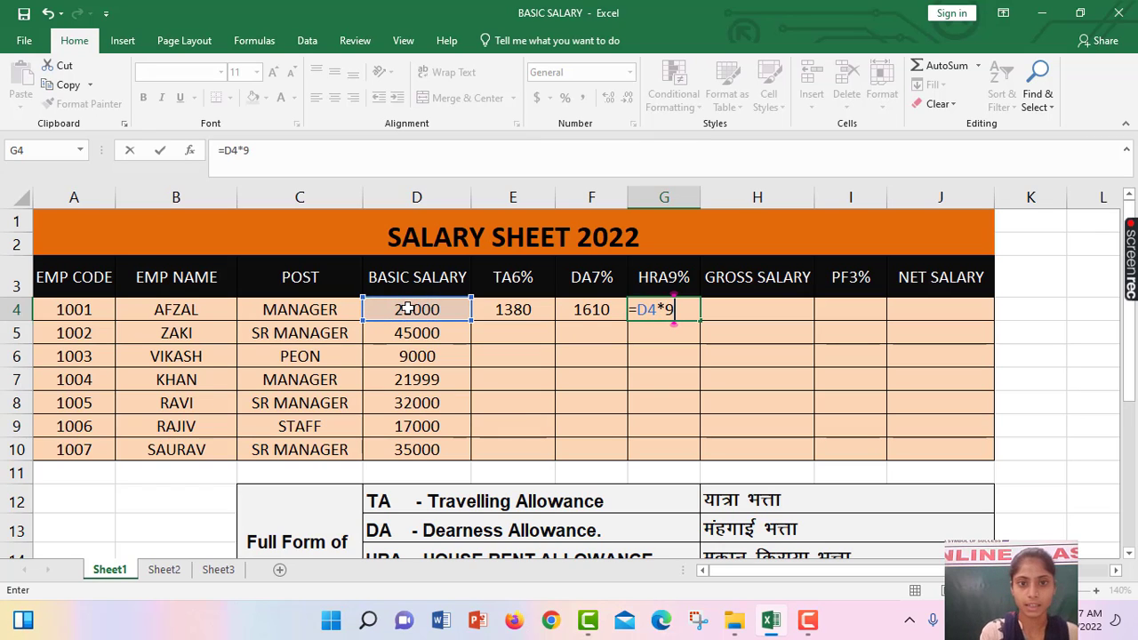
pyautogui.write('%')
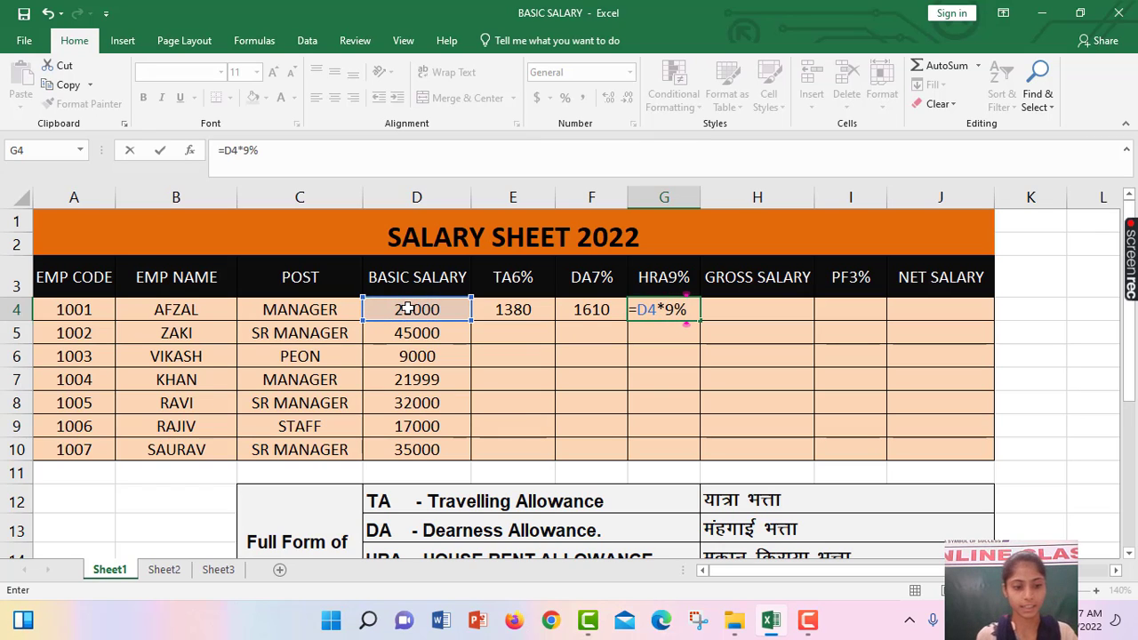
pyautogui.press('Return')
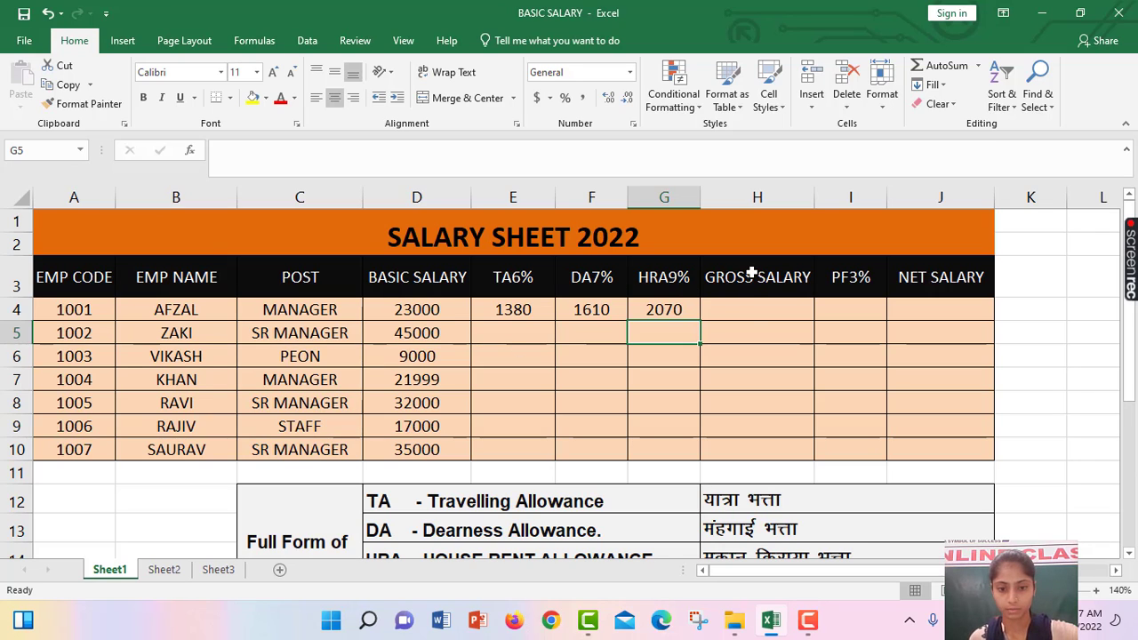
# Step: Calculate the first employee's gross salary in H4 by adding basic salary and the three allowances with =D4+E4+F4+G4
pyautogui.click(755, 313)
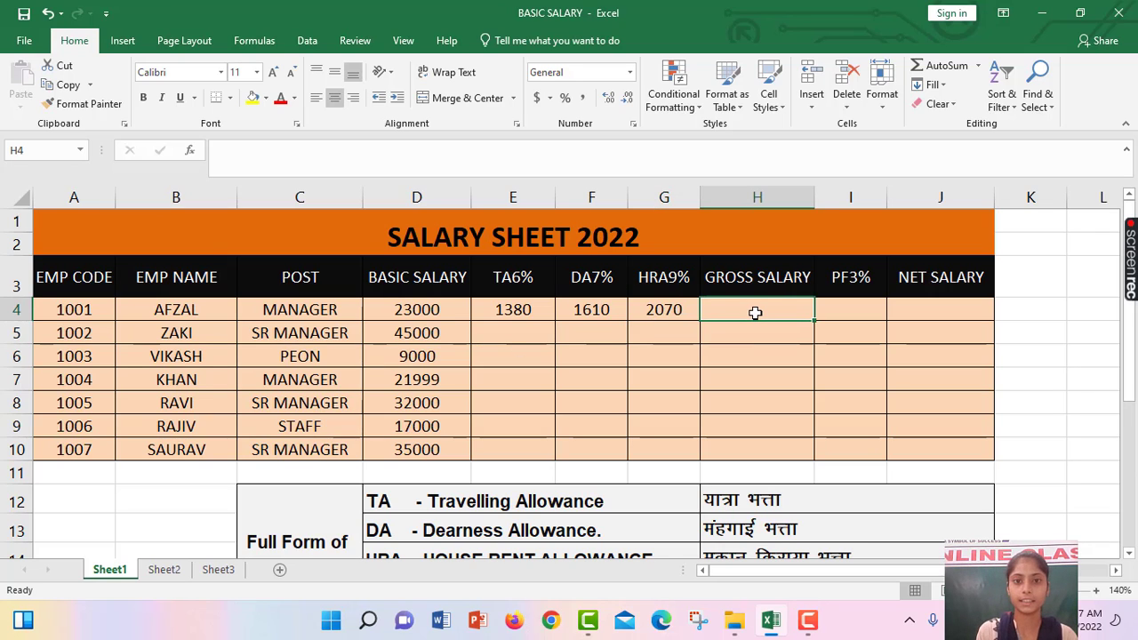
pyautogui.write('=')
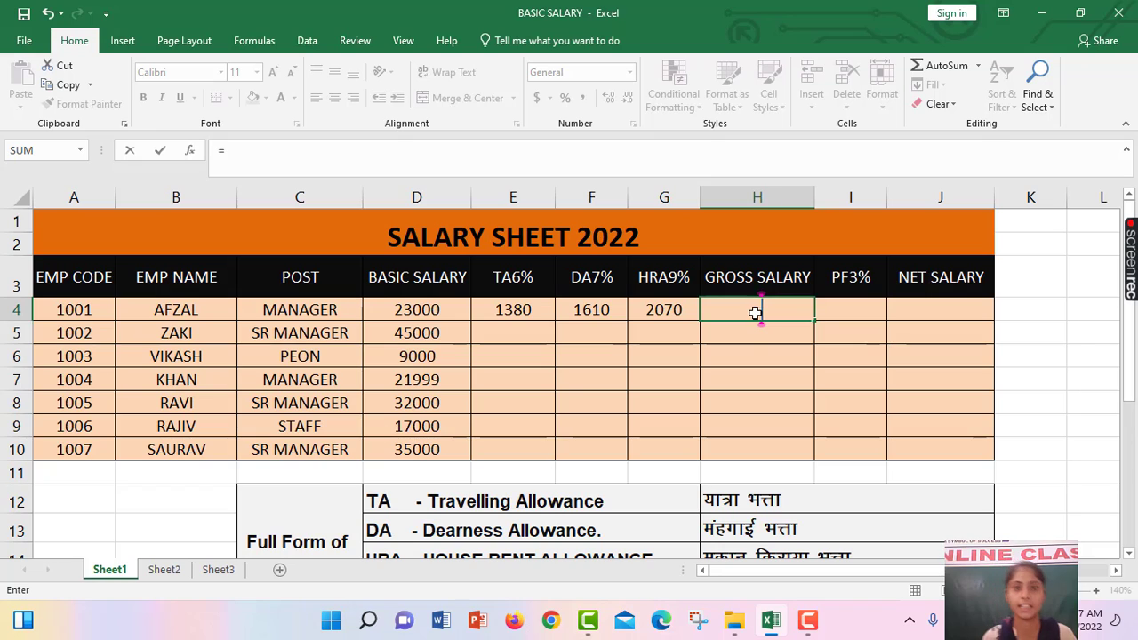
pyautogui.click(403, 310)
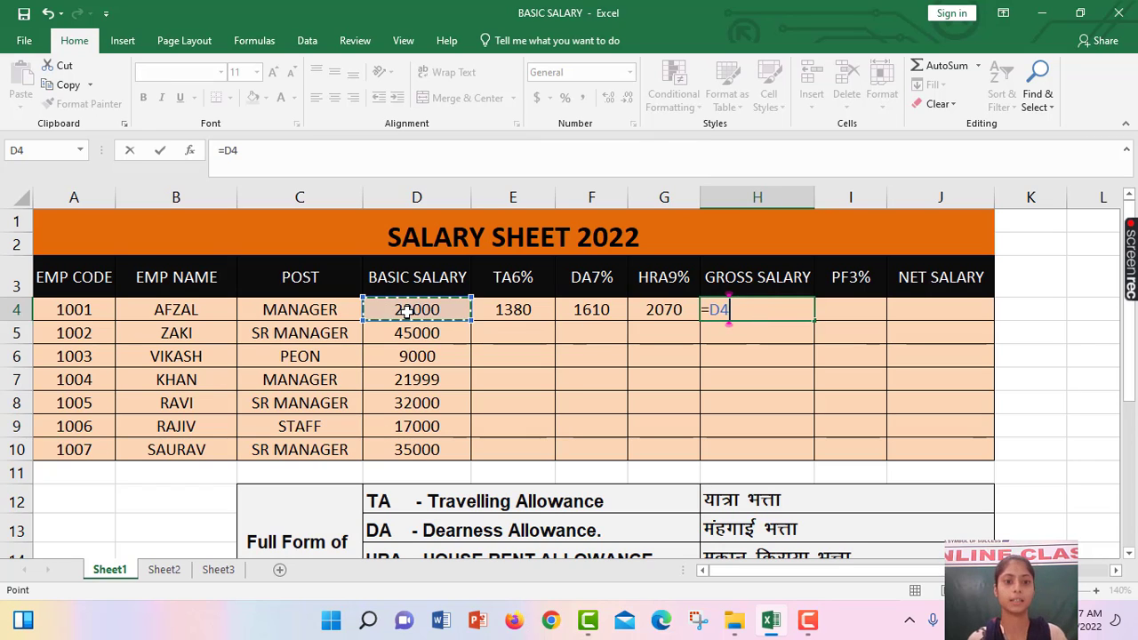
pyautogui.write('+')
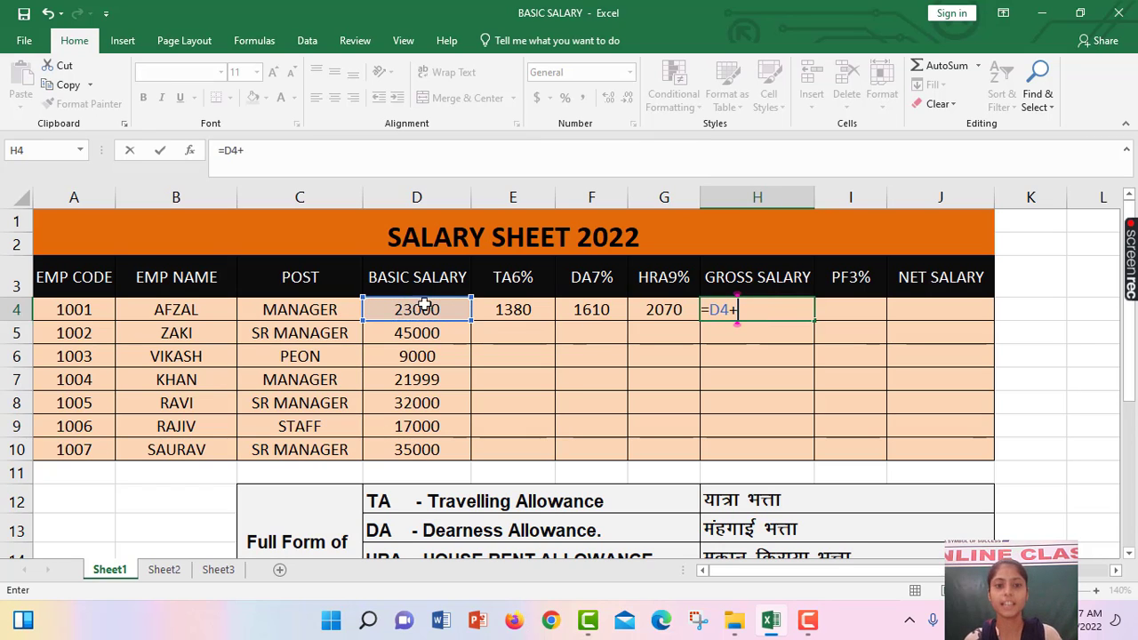
pyautogui.click(515, 309)
pyautogui.write('+')
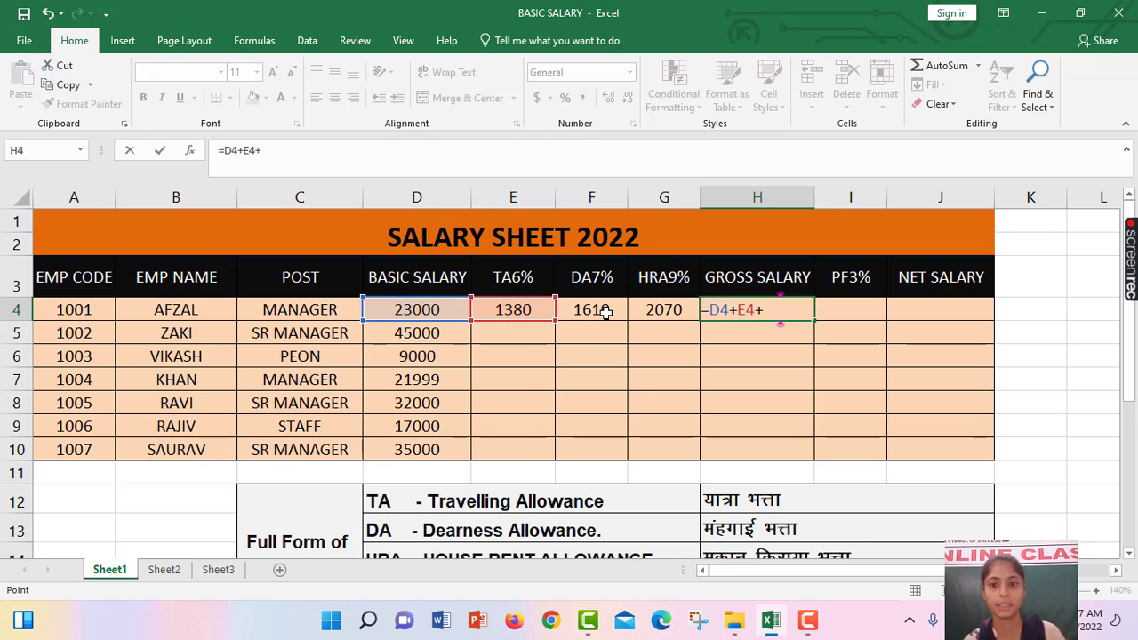
pyautogui.click(602, 309)
pyautogui.write('+')
pyautogui.click(675, 313)
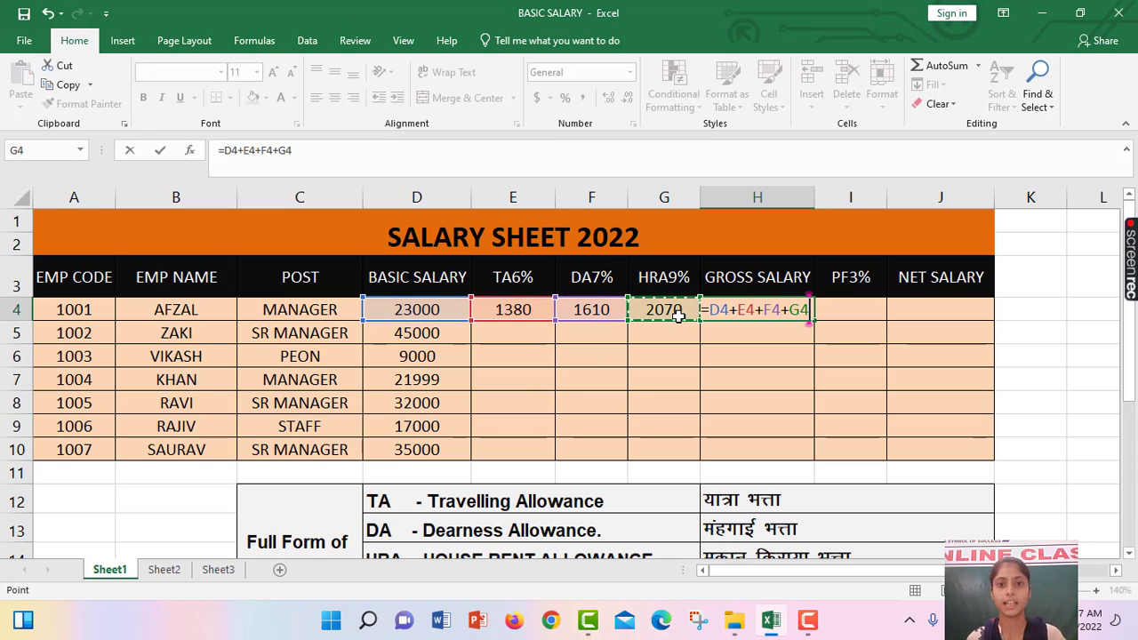
pyautogui.press('Return')
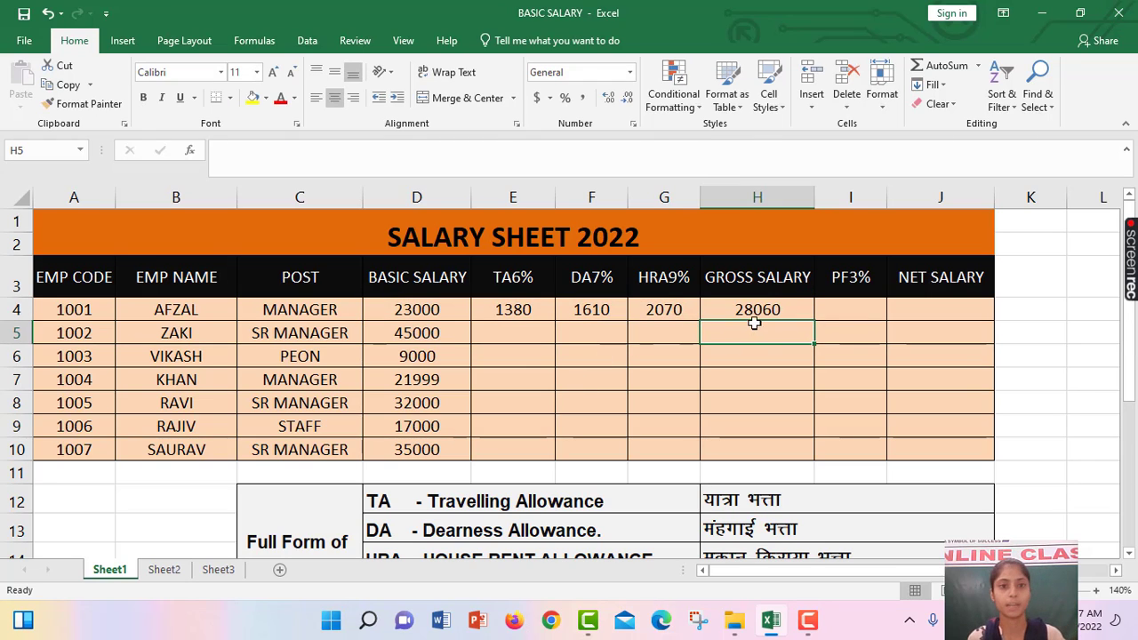
# Step: Calculate the first employee's provident fund in I4 as 3% of the basic salary with the formula =D4*3%
pyautogui.click(846, 311)
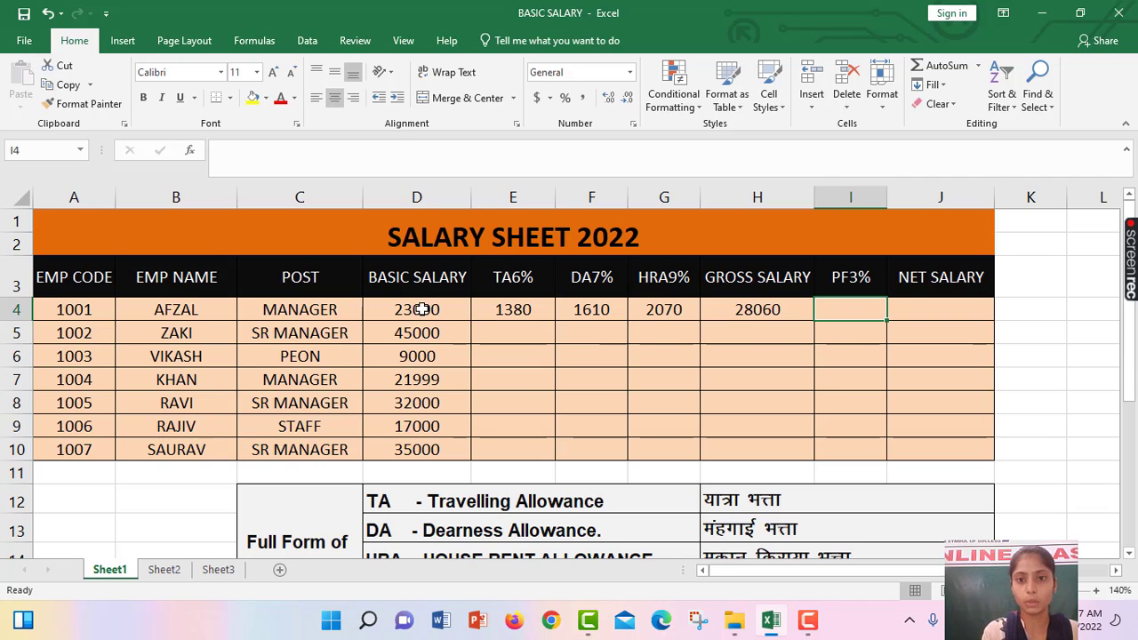
pyautogui.write('=')
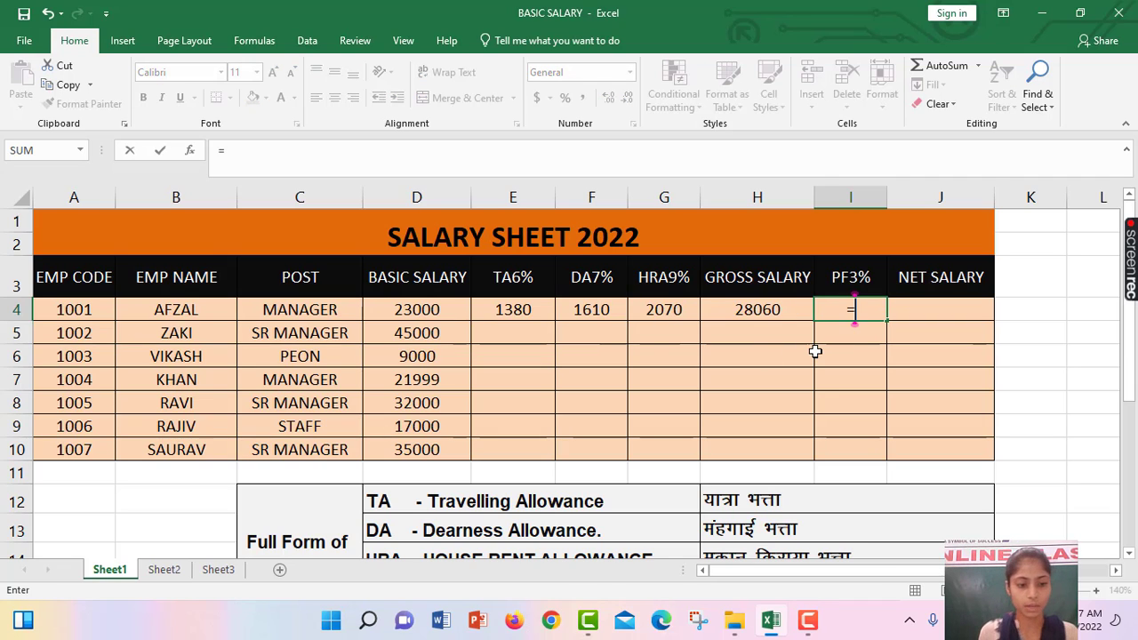
pyautogui.click(430, 307)
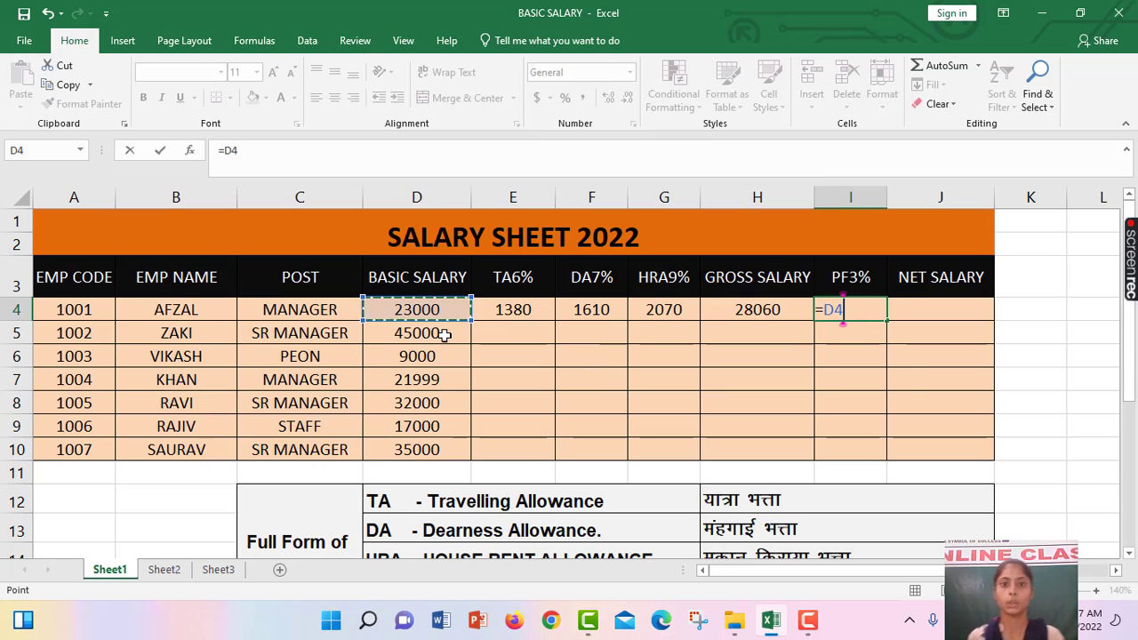
pyautogui.write('*')
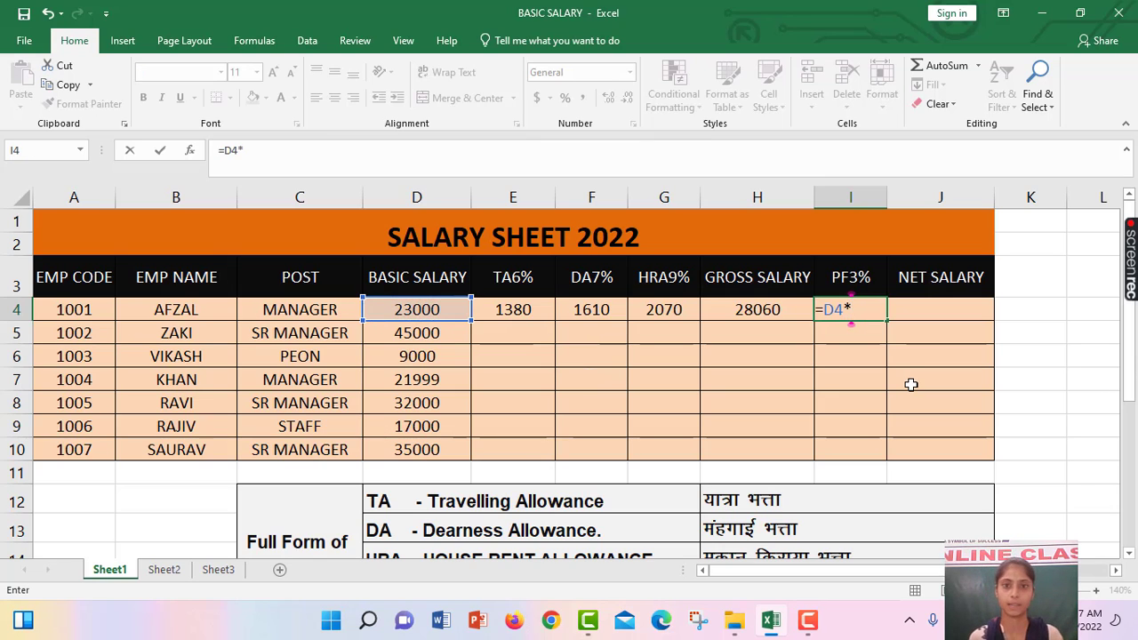
pyautogui.write('3%')
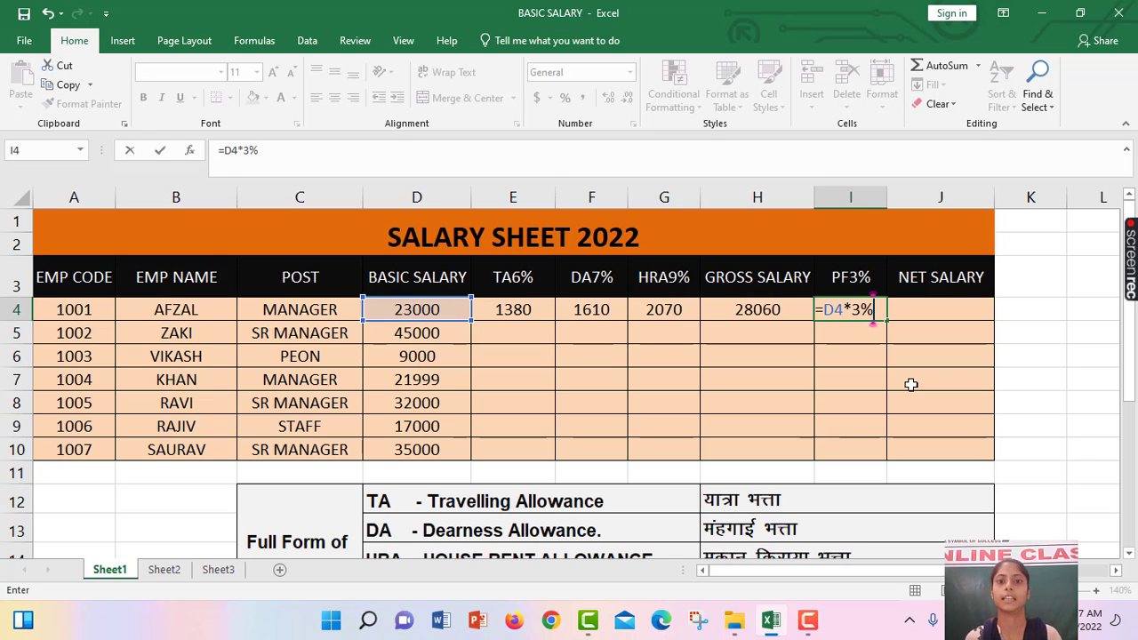
pyautogui.press('Return')
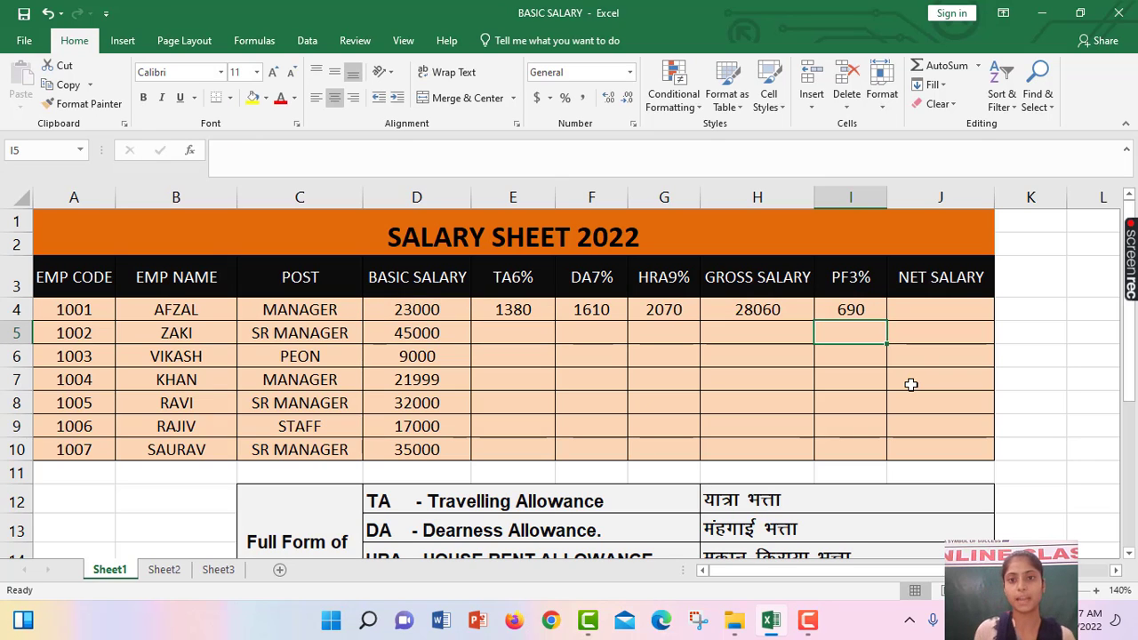
# Step: Calculate the first employee's net salary in J4 by subtracting PF from gross salary with the formula =H4-I4
pyautogui.click(925, 309)
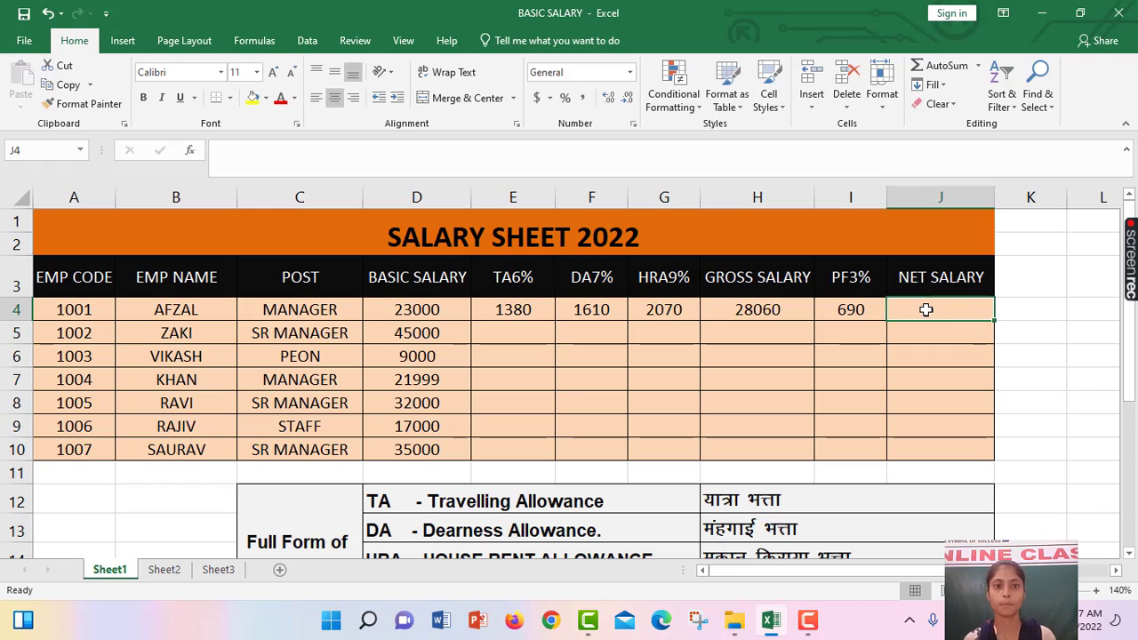
pyautogui.write('=')
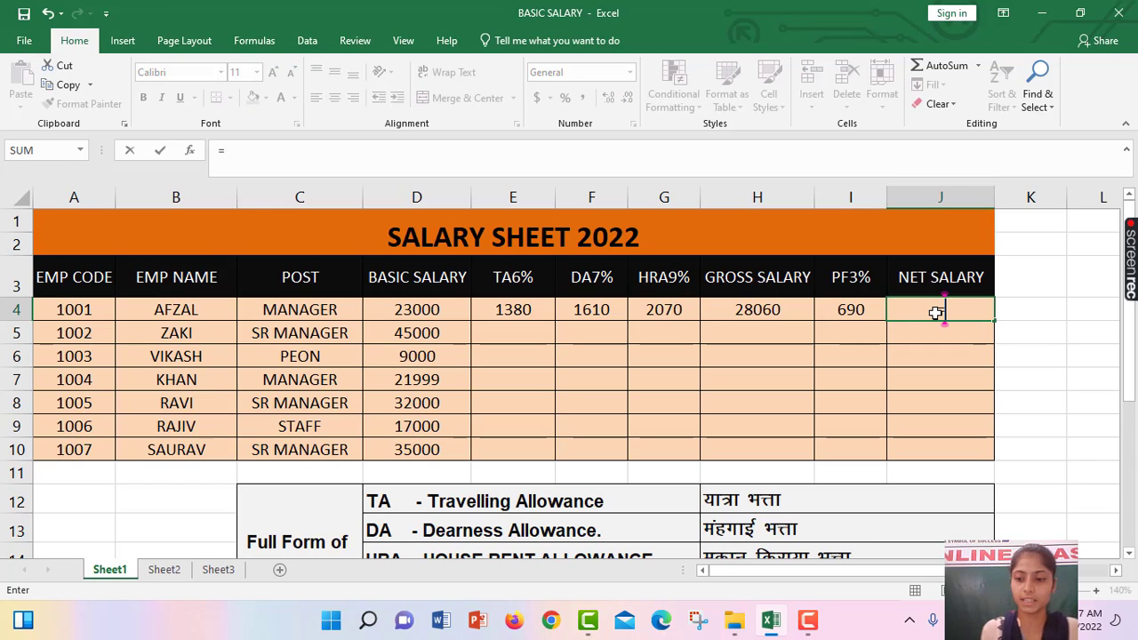
pyautogui.click(767, 309)
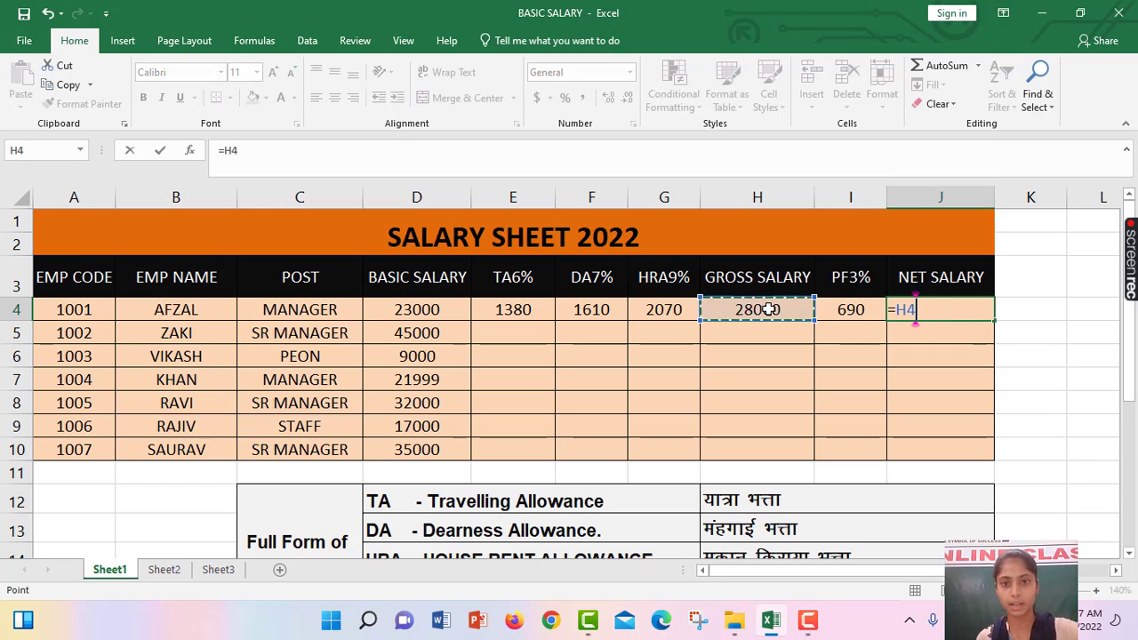
pyautogui.write('-')
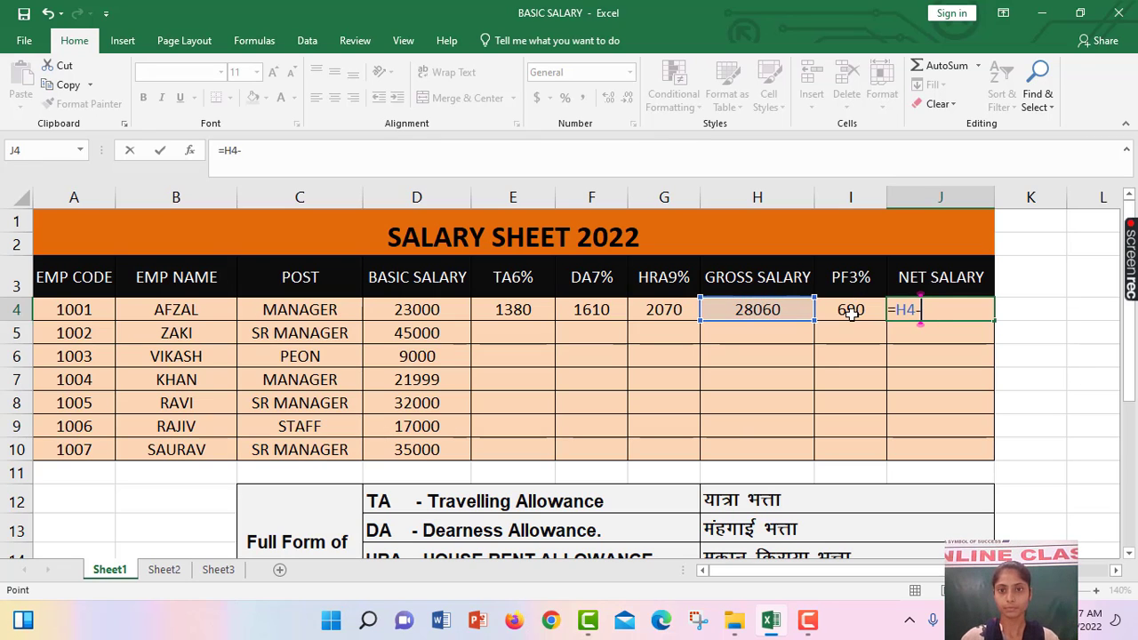
pyautogui.click(851, 312)
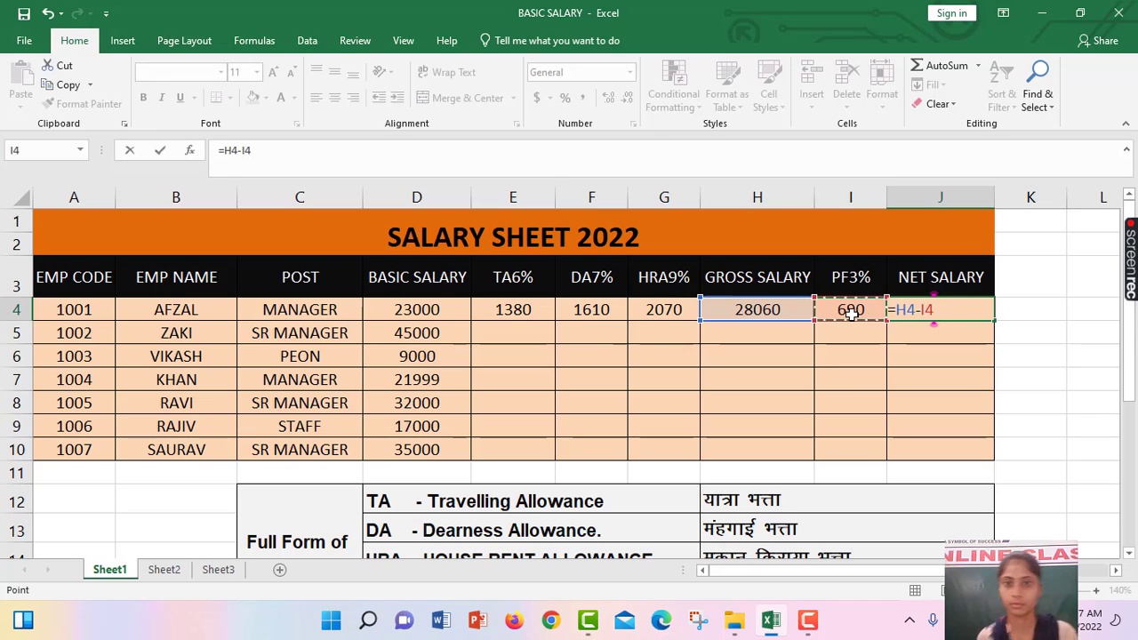
pyautogui.press('Return')
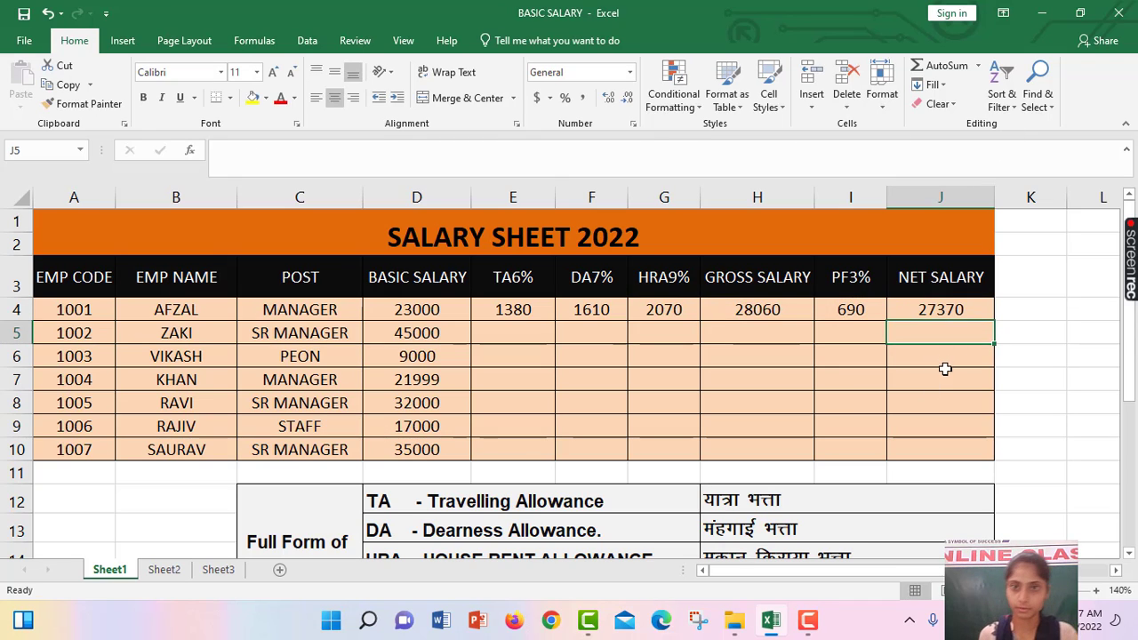
# Step: Fill the travelling allowance formula from E4 down through E10 for the remaining employees
pyautogui.click(544, 310)
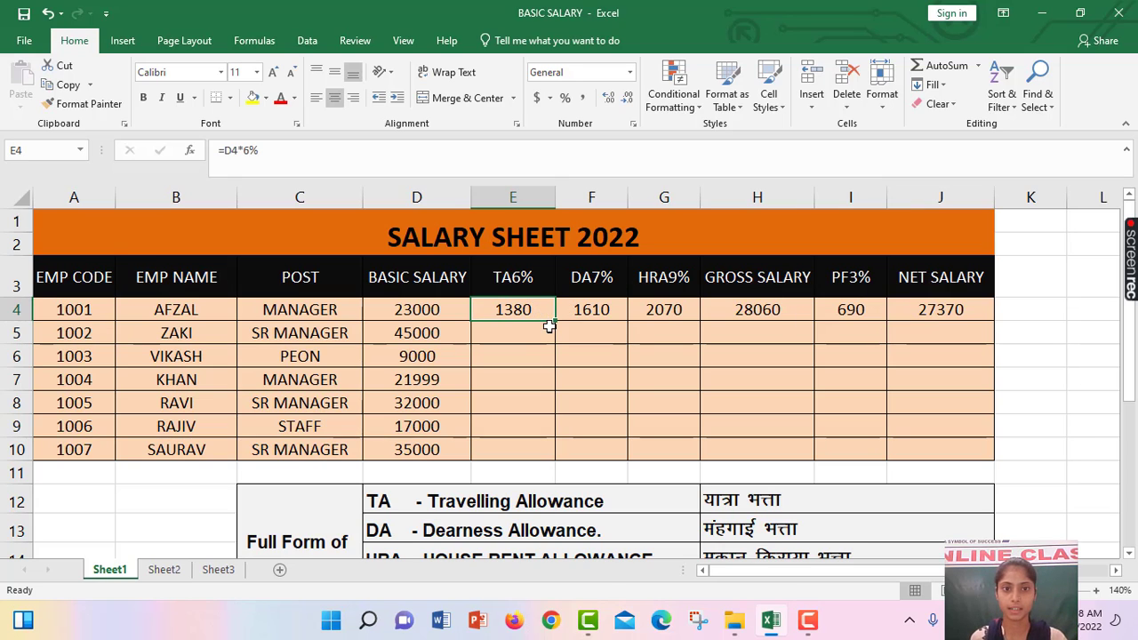
pyautogui.moveTo(554, 321); pyautogui.dragTo(548, 461)
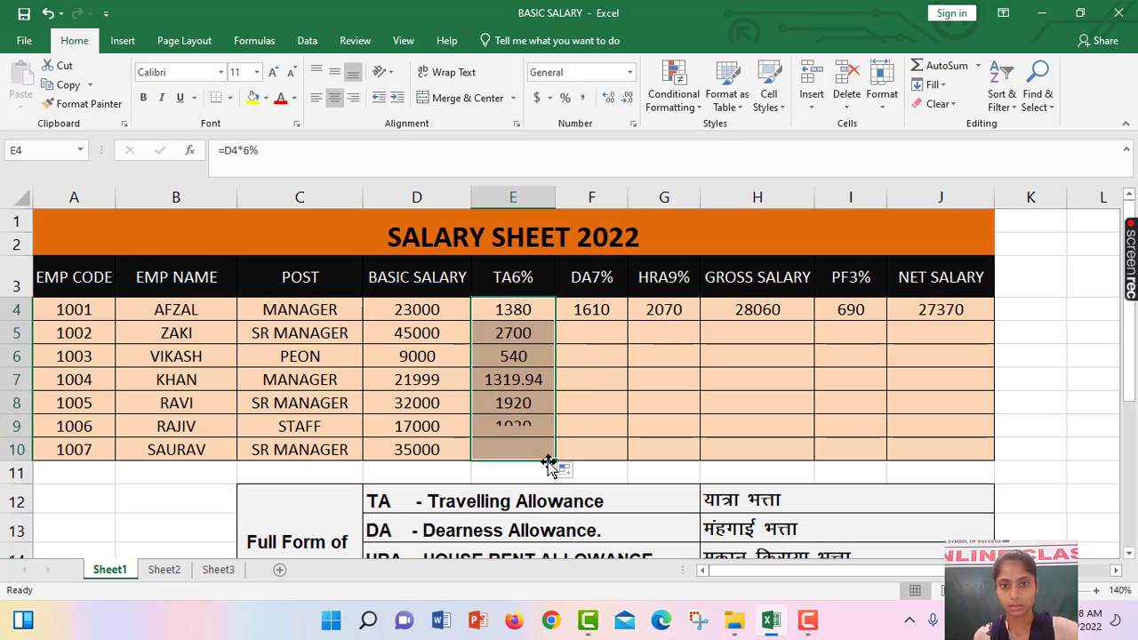
pyautogui.click(603, 312)
pyautogui.moveTo(631, 331); pyautogui.dragTo(588, 308)
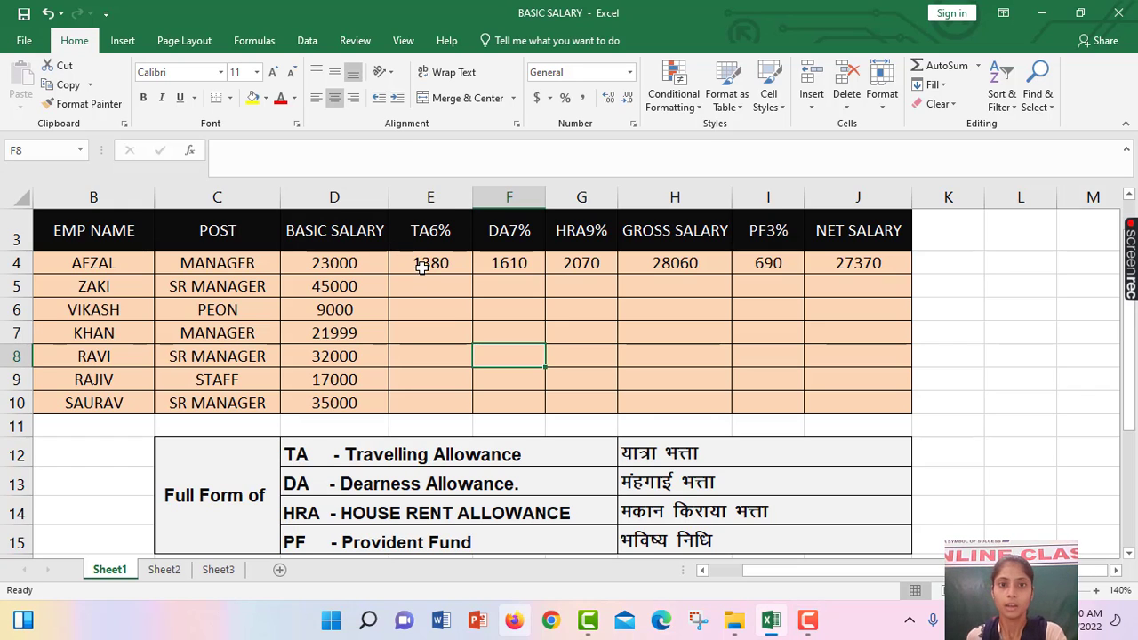
# Step: Fill all the first employee's formulas in E4:J4 down together through row 10 for the remaining employees
pyautogui.moveTo(414, 247); pyautogui.dragTo(654, 273)
pyautogui.moveTo(749, 264); pyautogui.dragTo(905, 416)
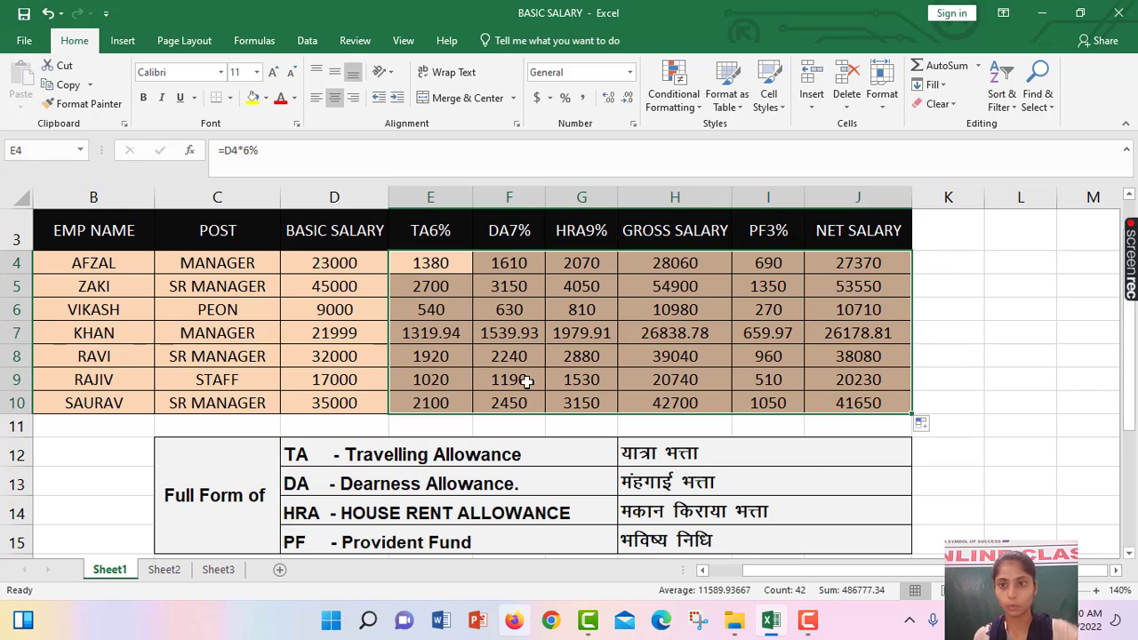